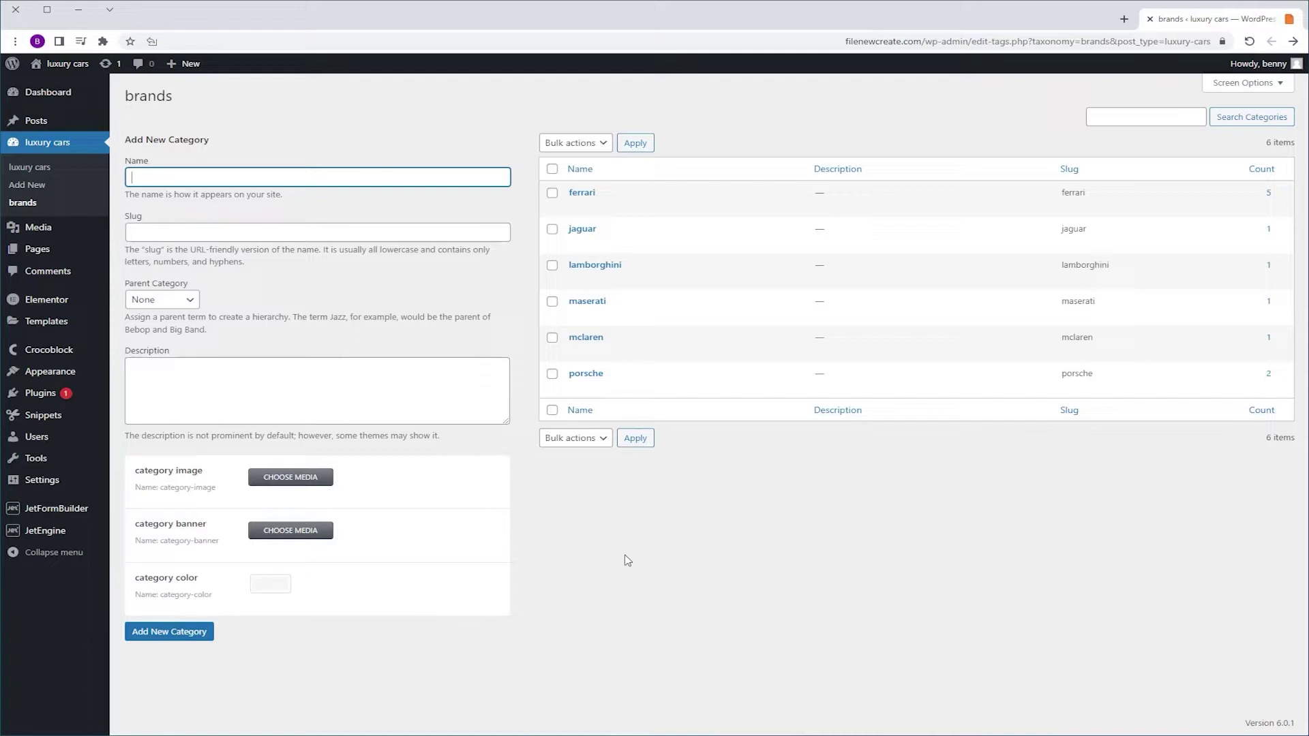
- Create an Elementor listing item from brands Terms, named 'taxanomy listing'
mouse_move(58, 533)
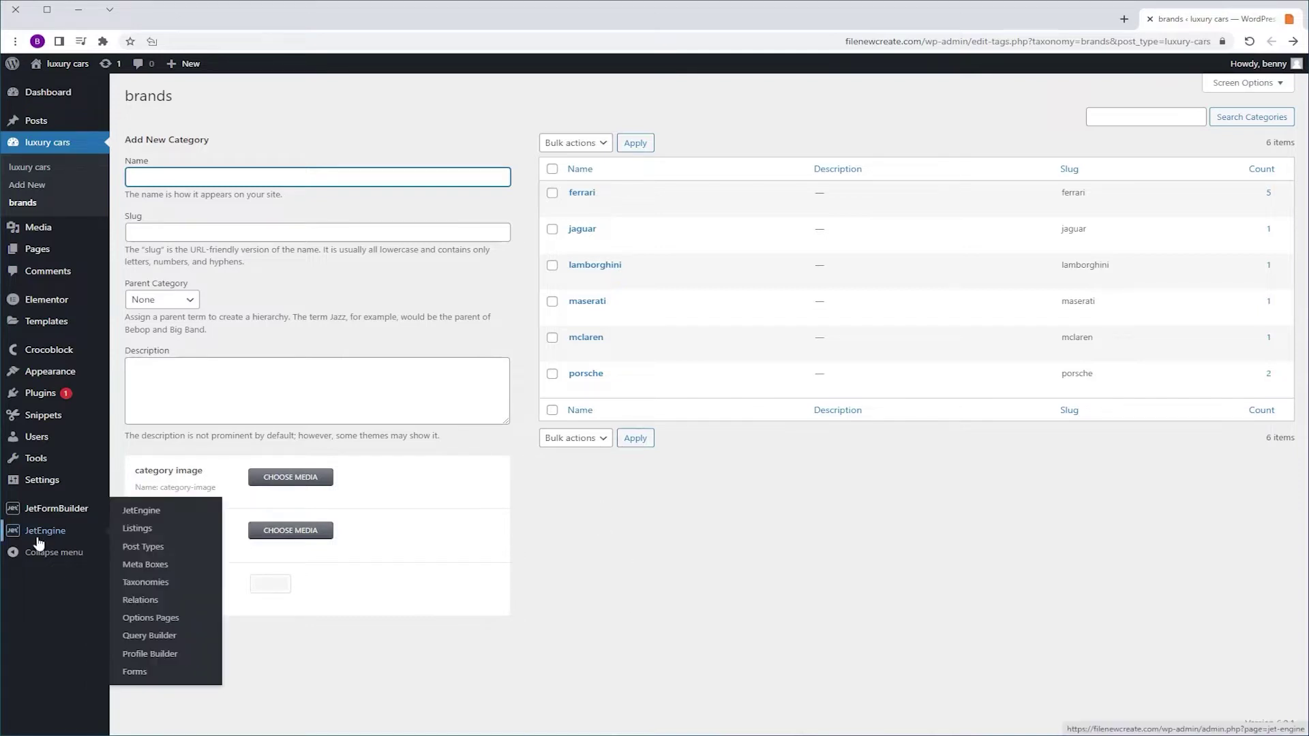
left_click(132, 534)
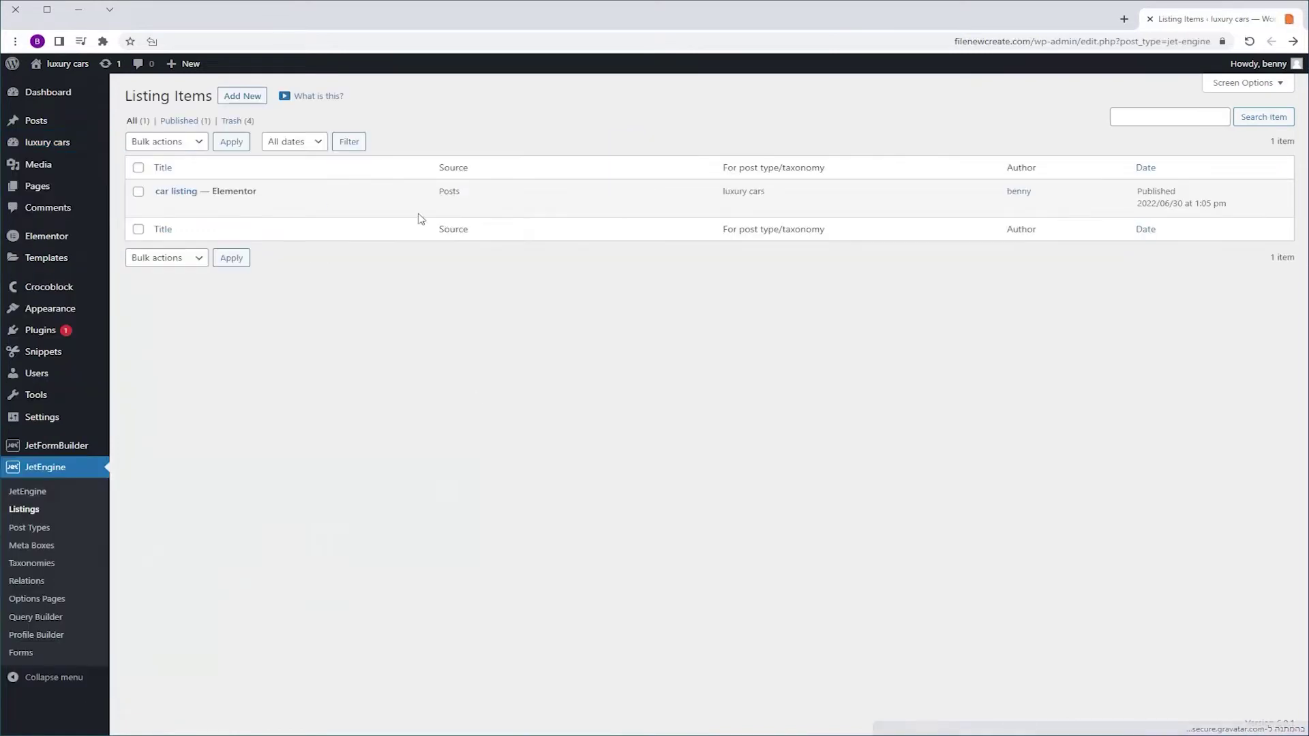
left_click(243, 99)
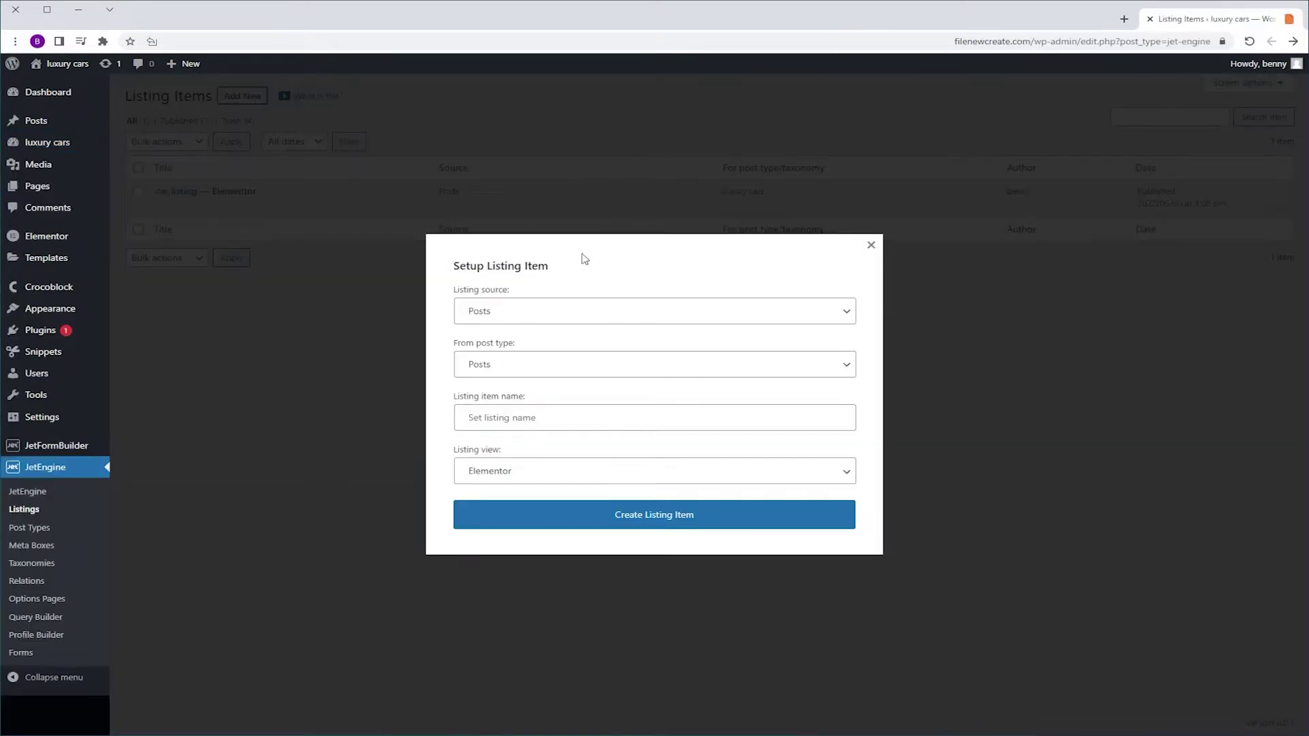
left_click(575, 317)
left_click(516, 356)
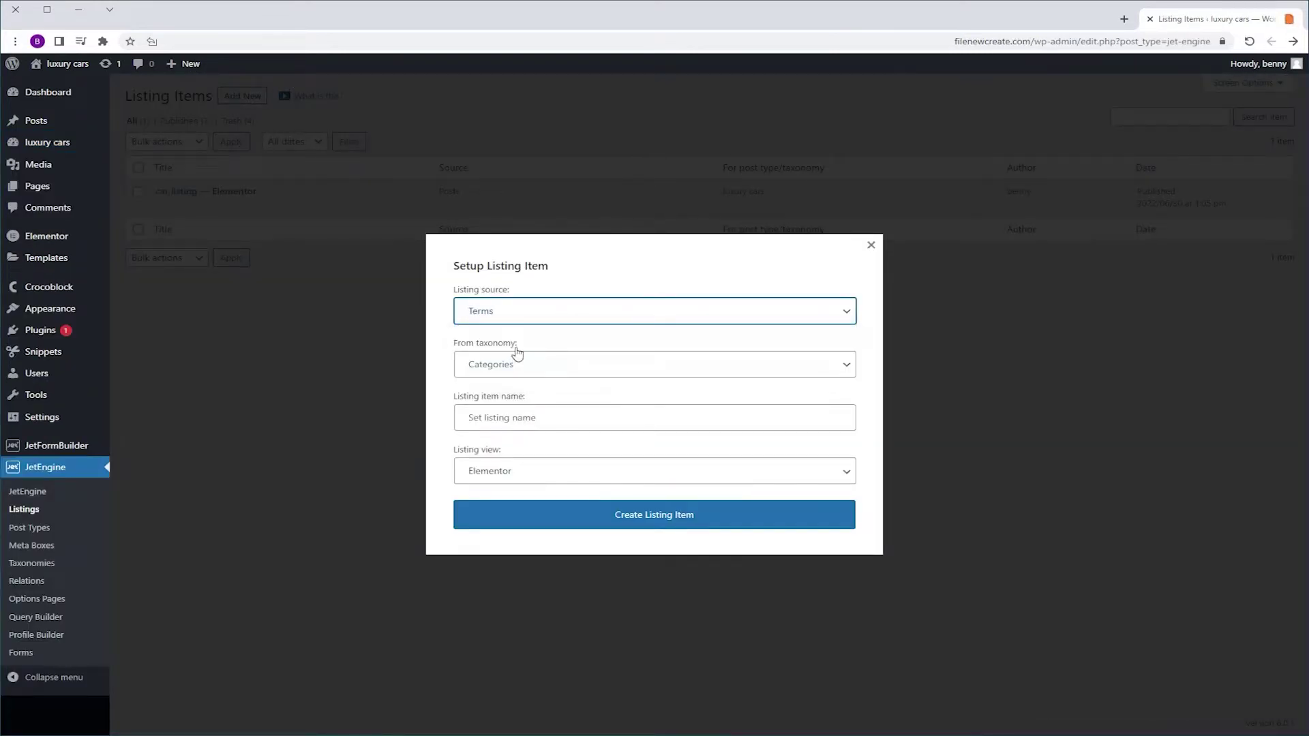
left_click(563, 365)
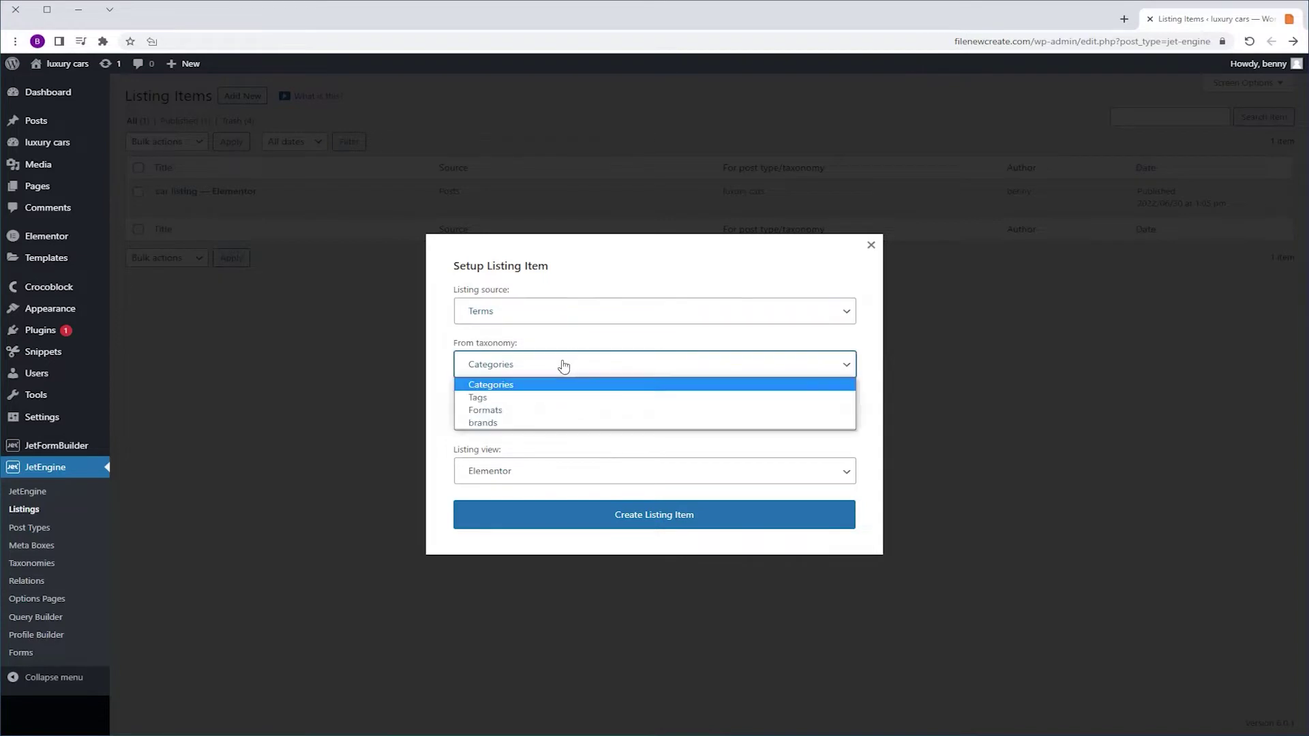
left_click(510, 422)
left_click(542, 422)
type("taxanomy listing")
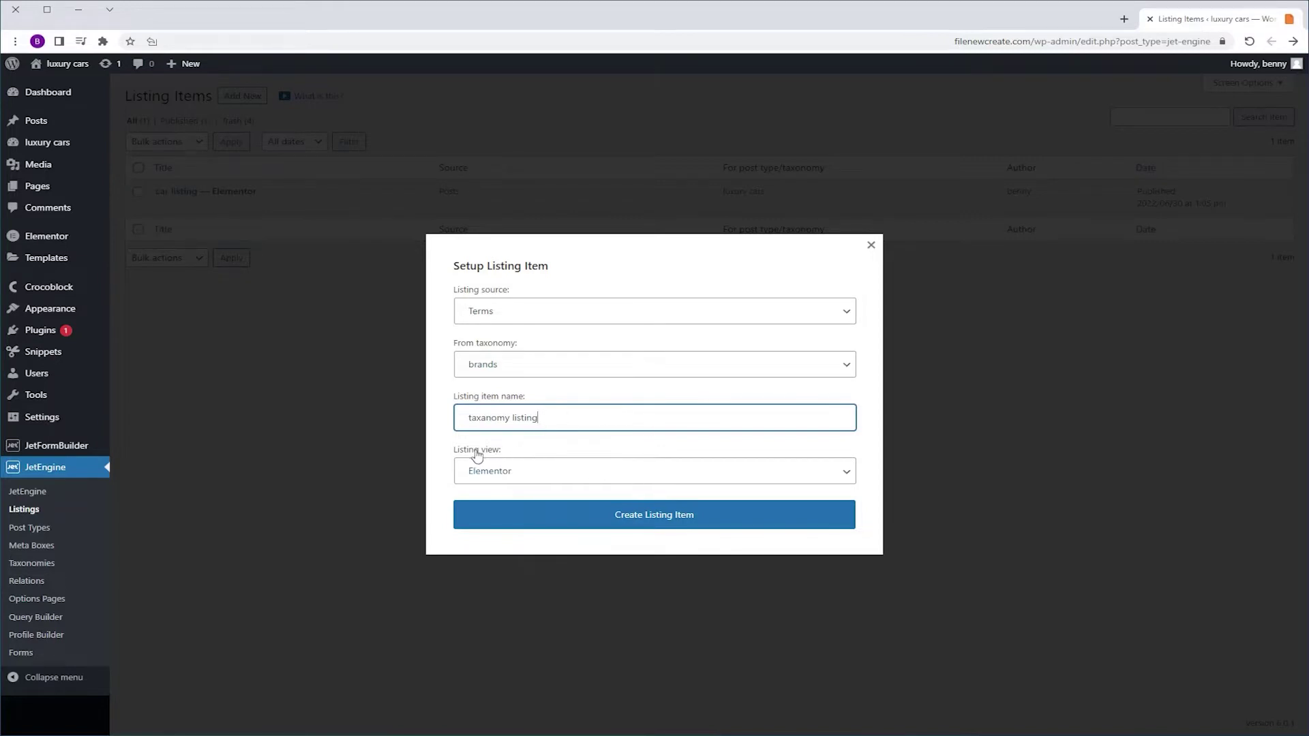
left_click(609, 516)
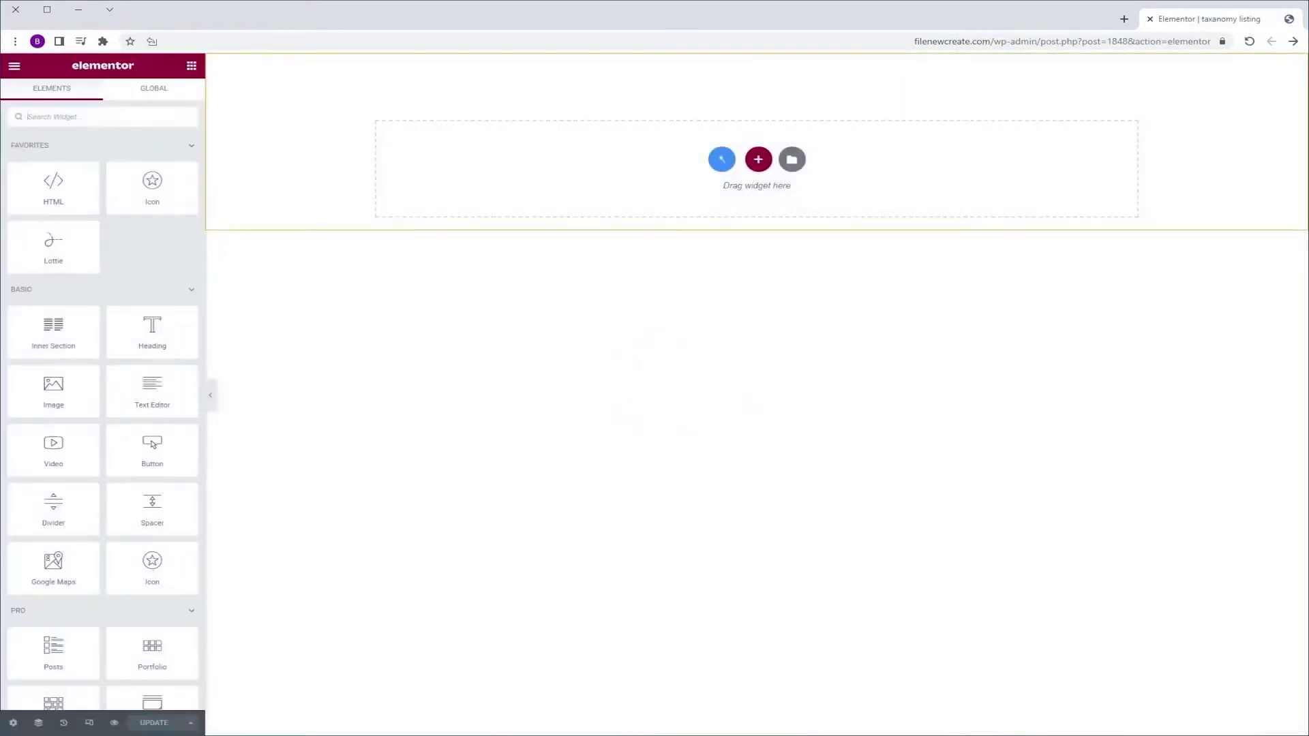
- Set the listing item's Preview Width to 300 in Listing Settings, then begin adding a section
left_click(13, 723)
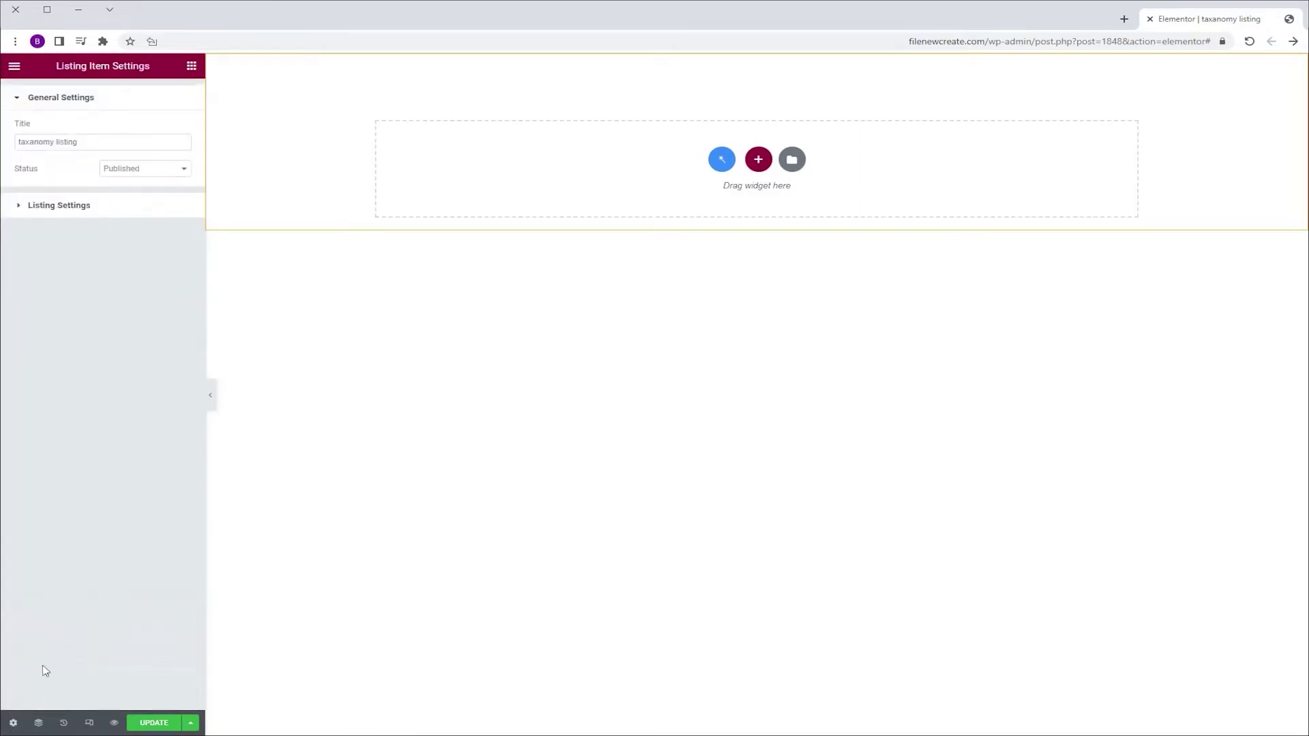
left_click(59, 206)
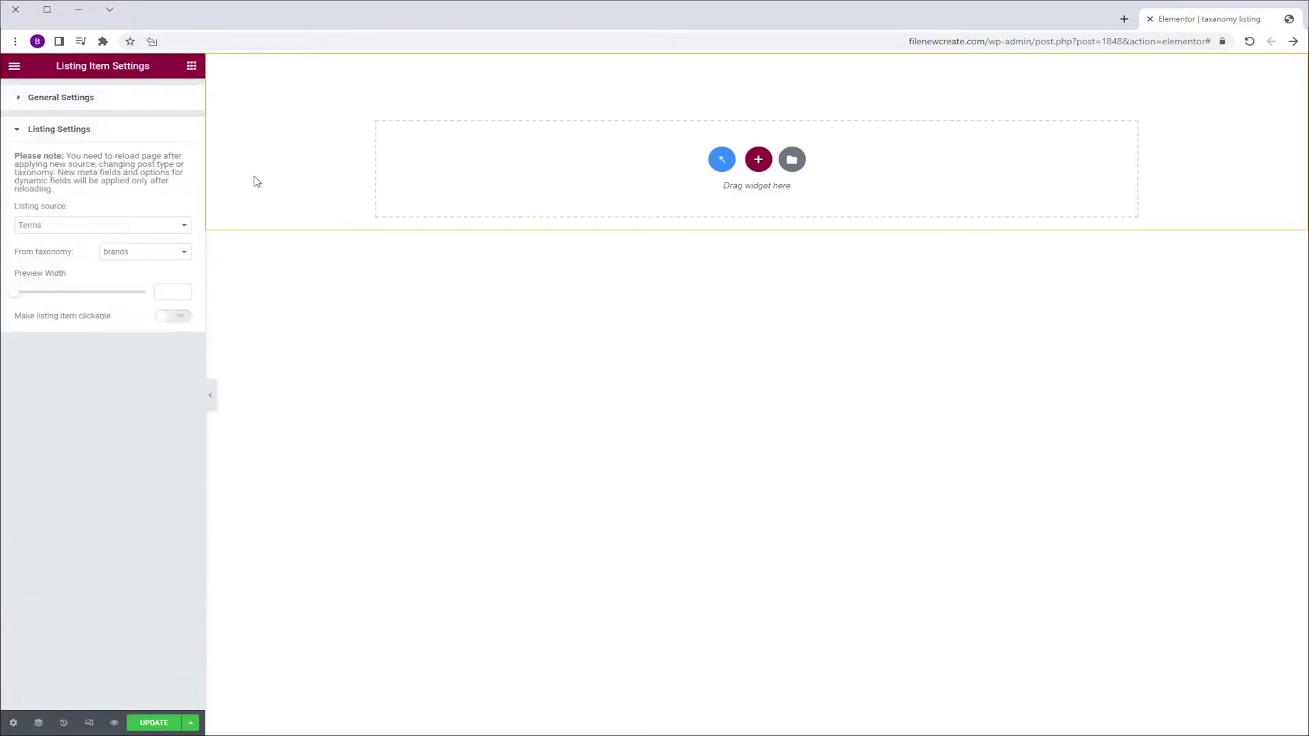
left_click(163, 291)
type("300")
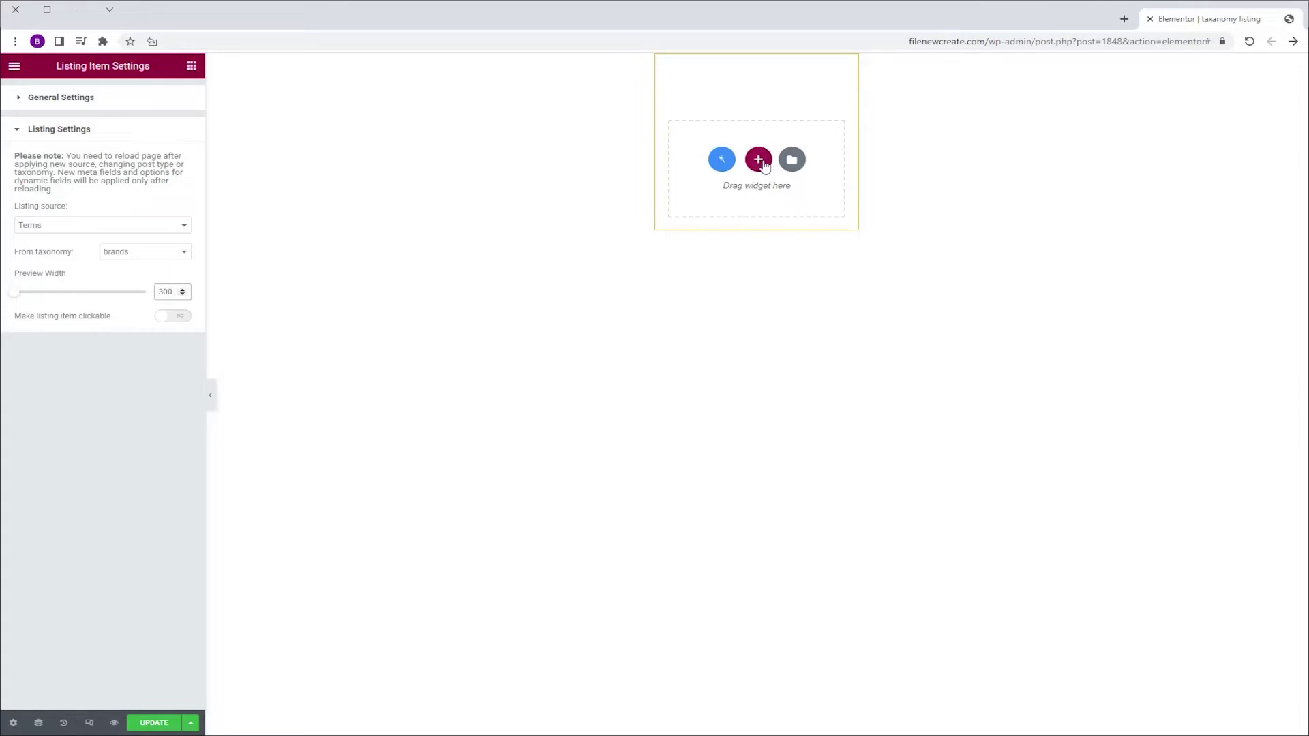
left_click(762, 163)
- Add a one-column section and drop an Image widget into it
left_click(701, 196)
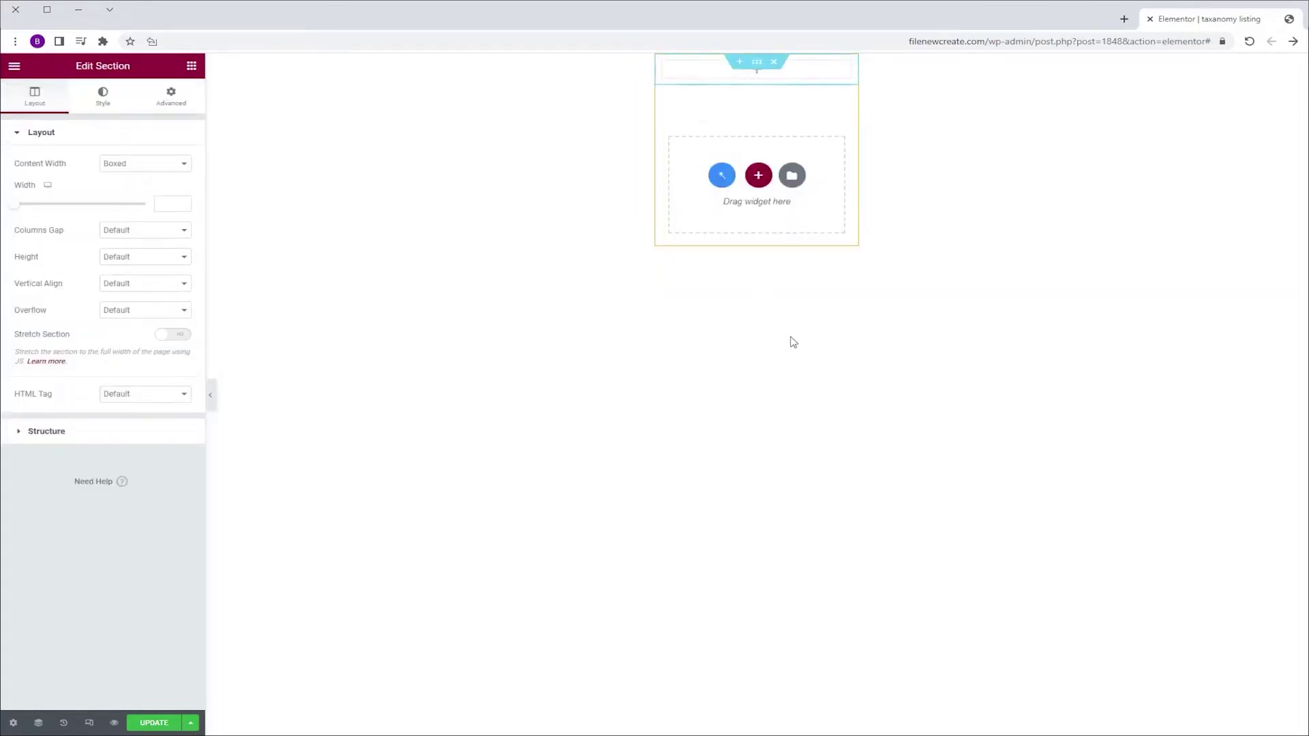
left_click(191, 65)
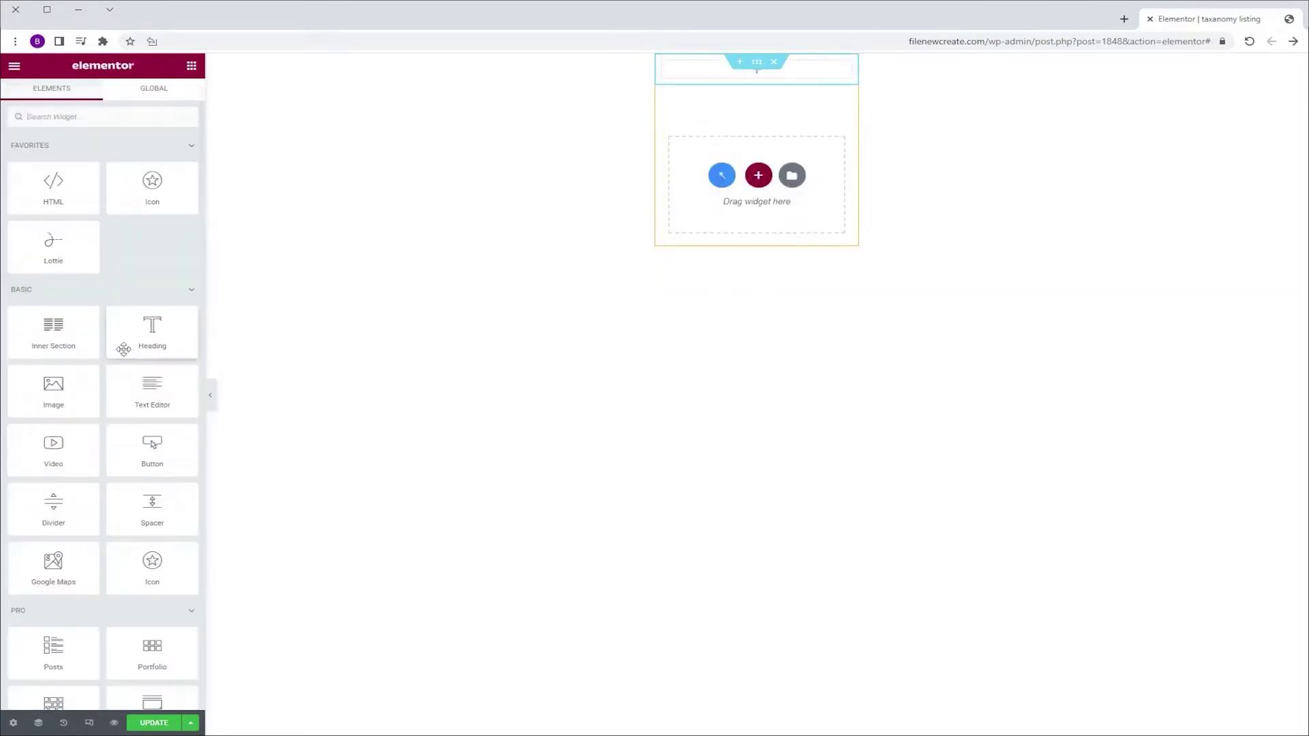
left_click_drag(51, 388, 685, 72)
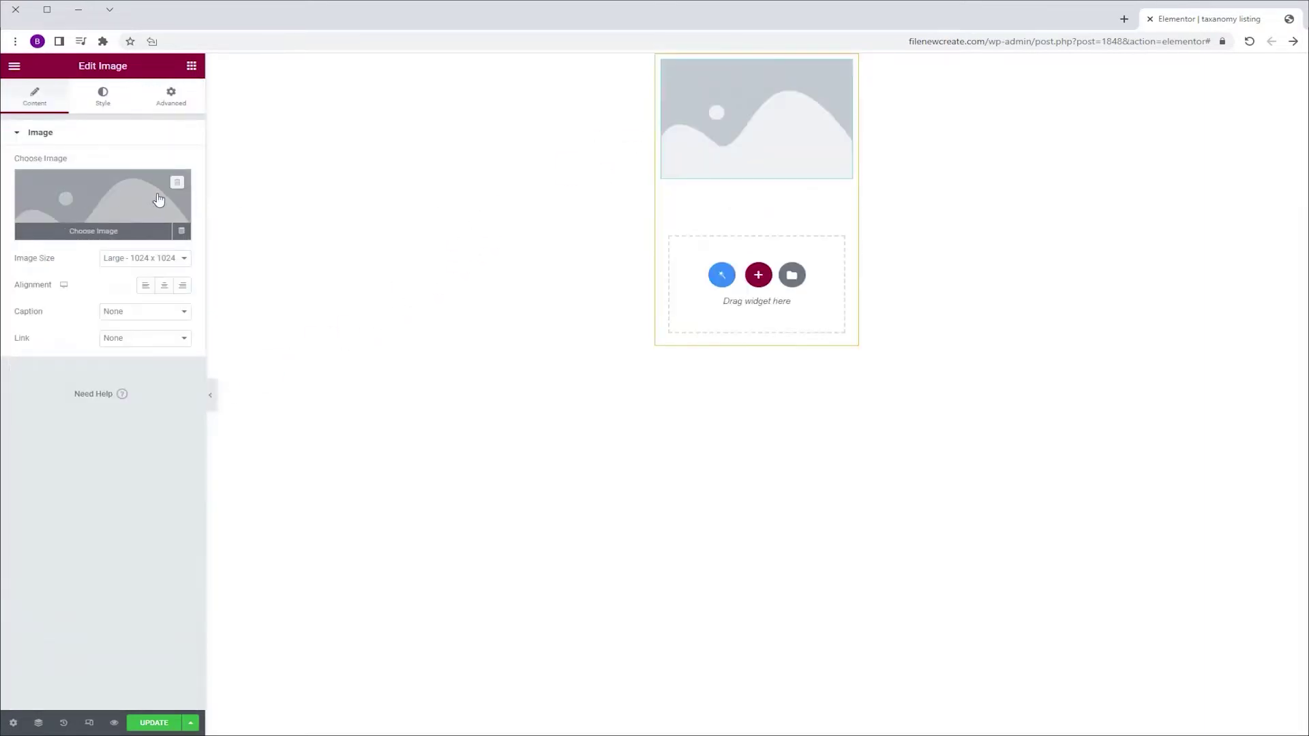
- Make the image a dynamic Term Image taken from the brands taxonomy
left_click(183, 232)
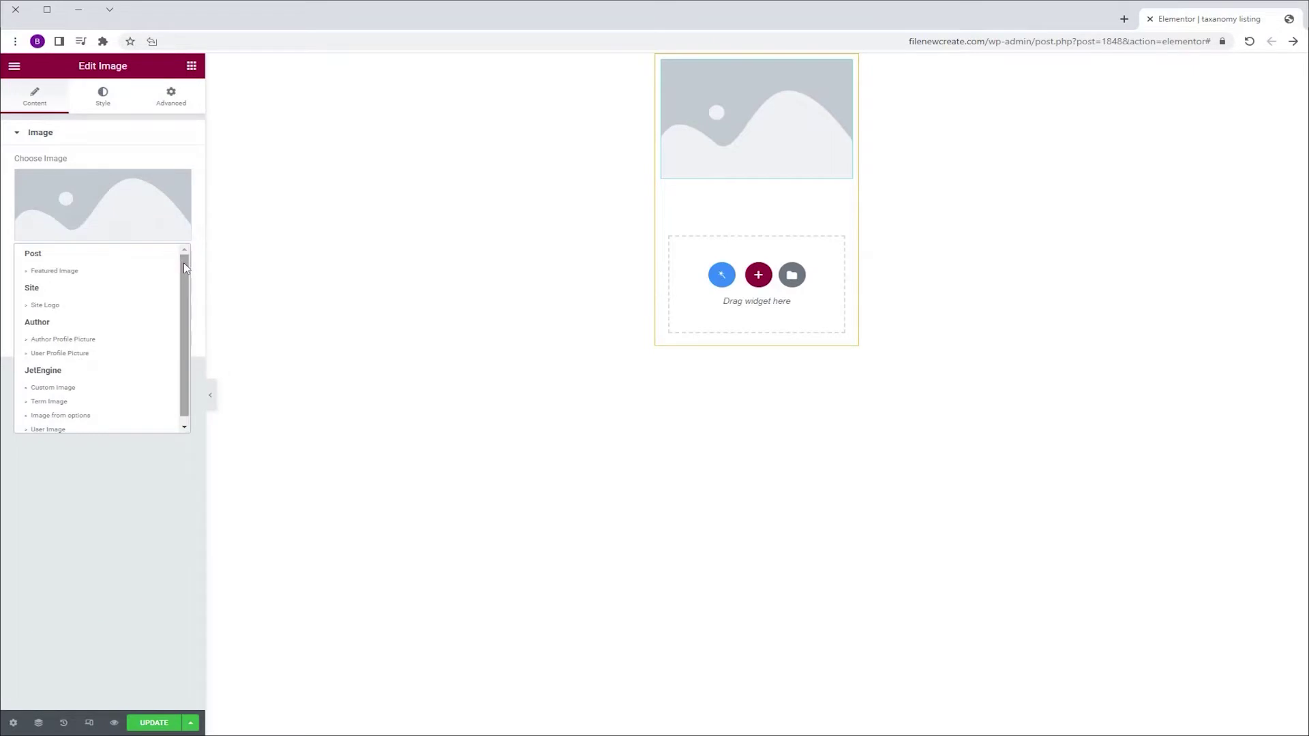
scroll(182, 263, "down", 1)
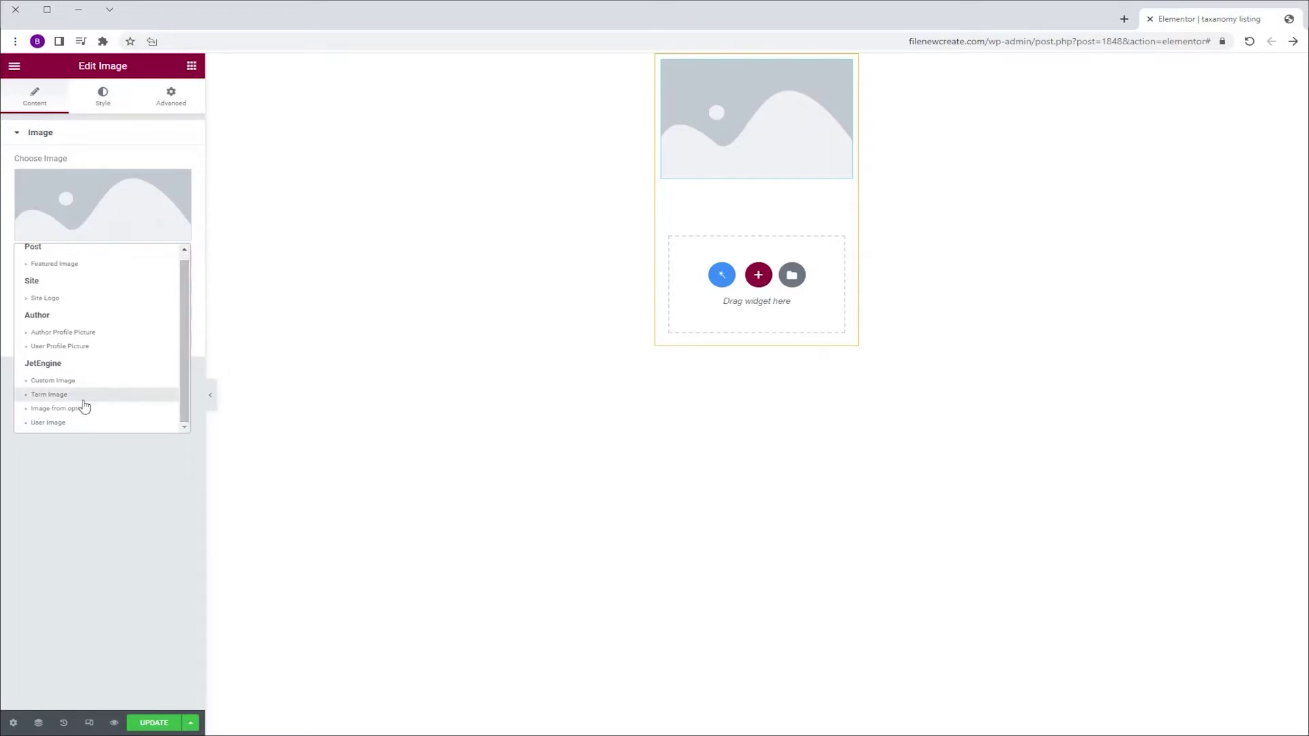
left_click(62, 396)
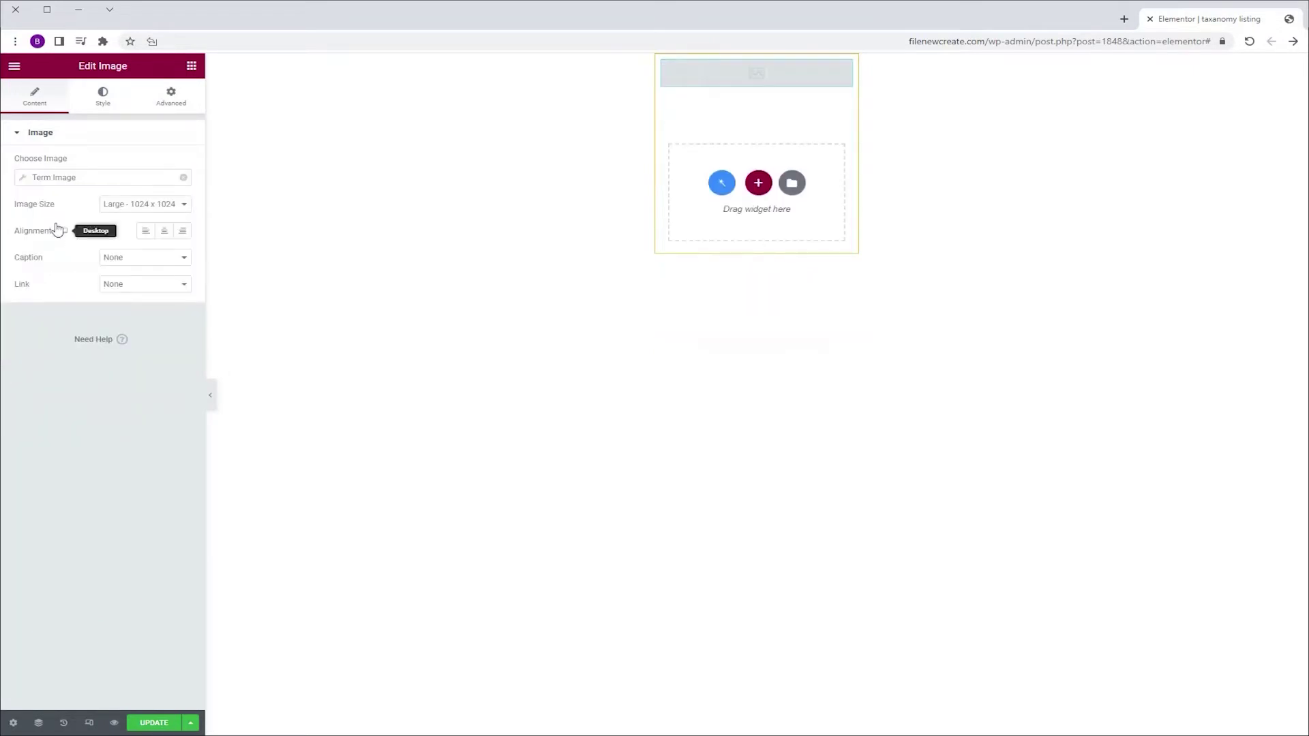
left_click(54, 177)
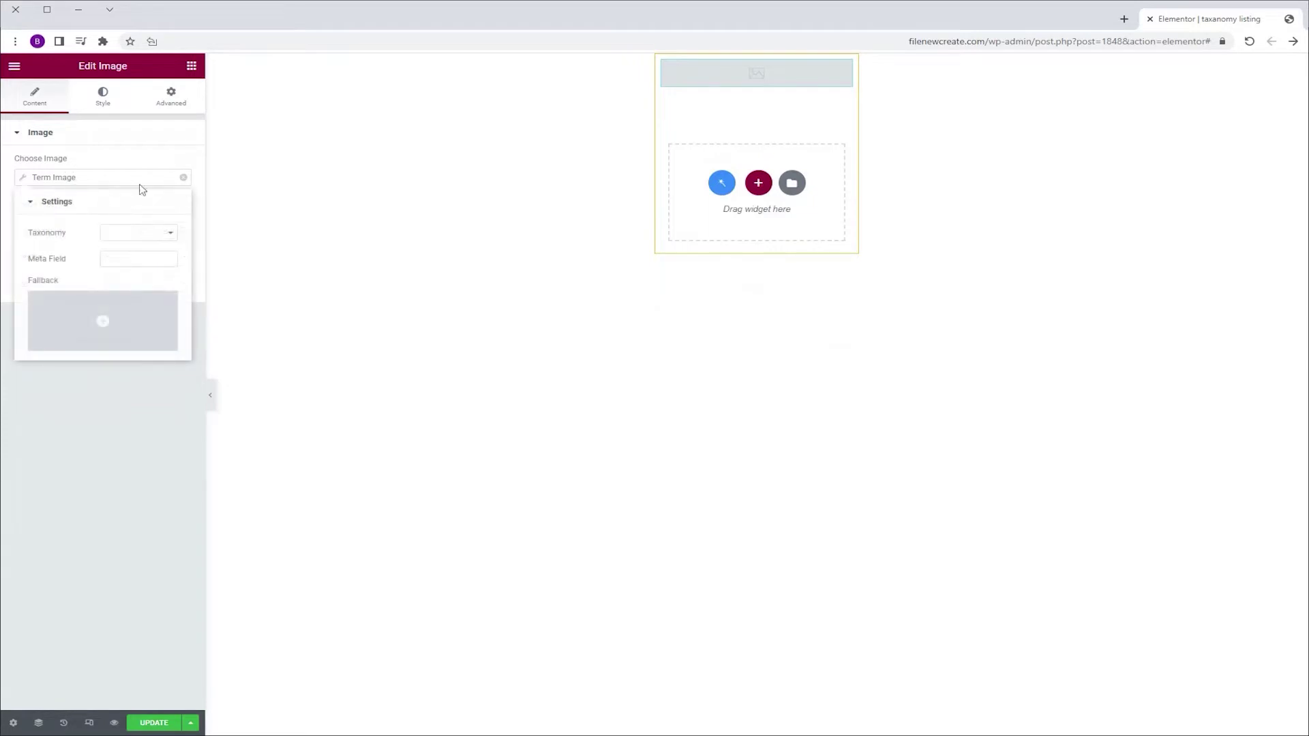
left_click(170, 233)
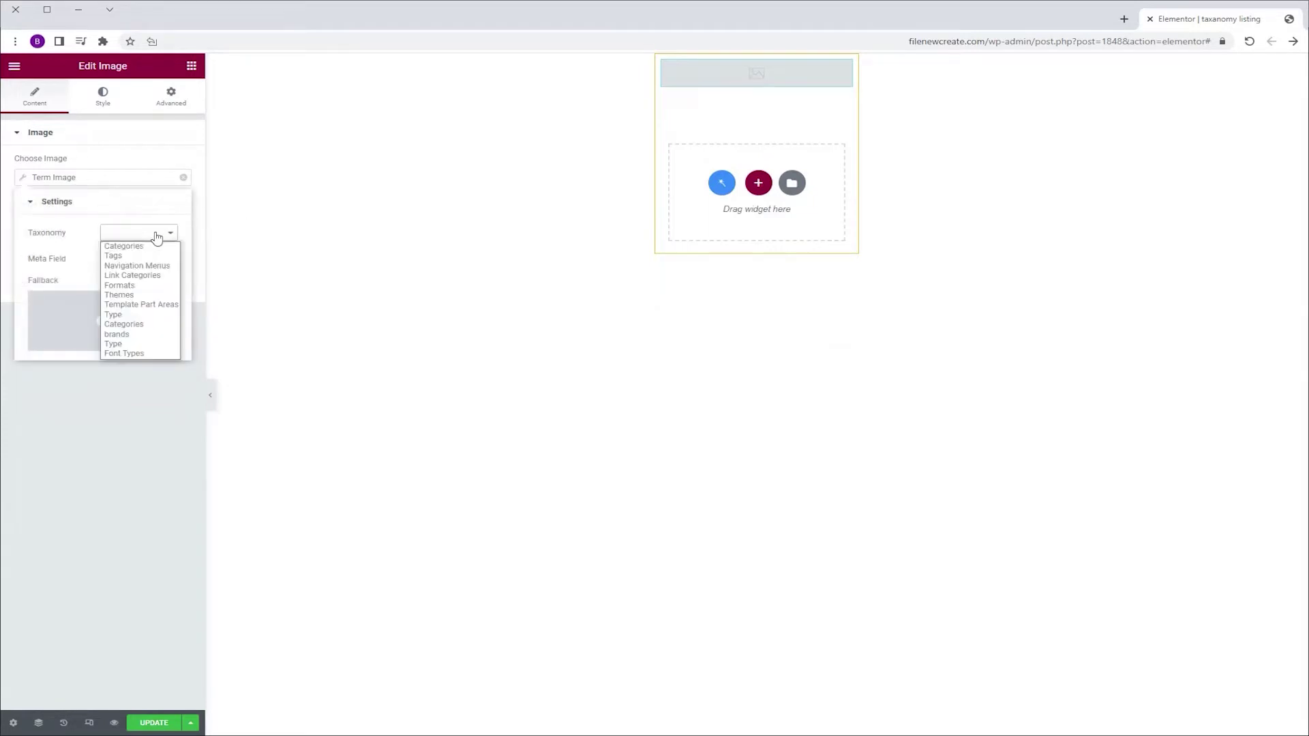
left_click(143, 336)
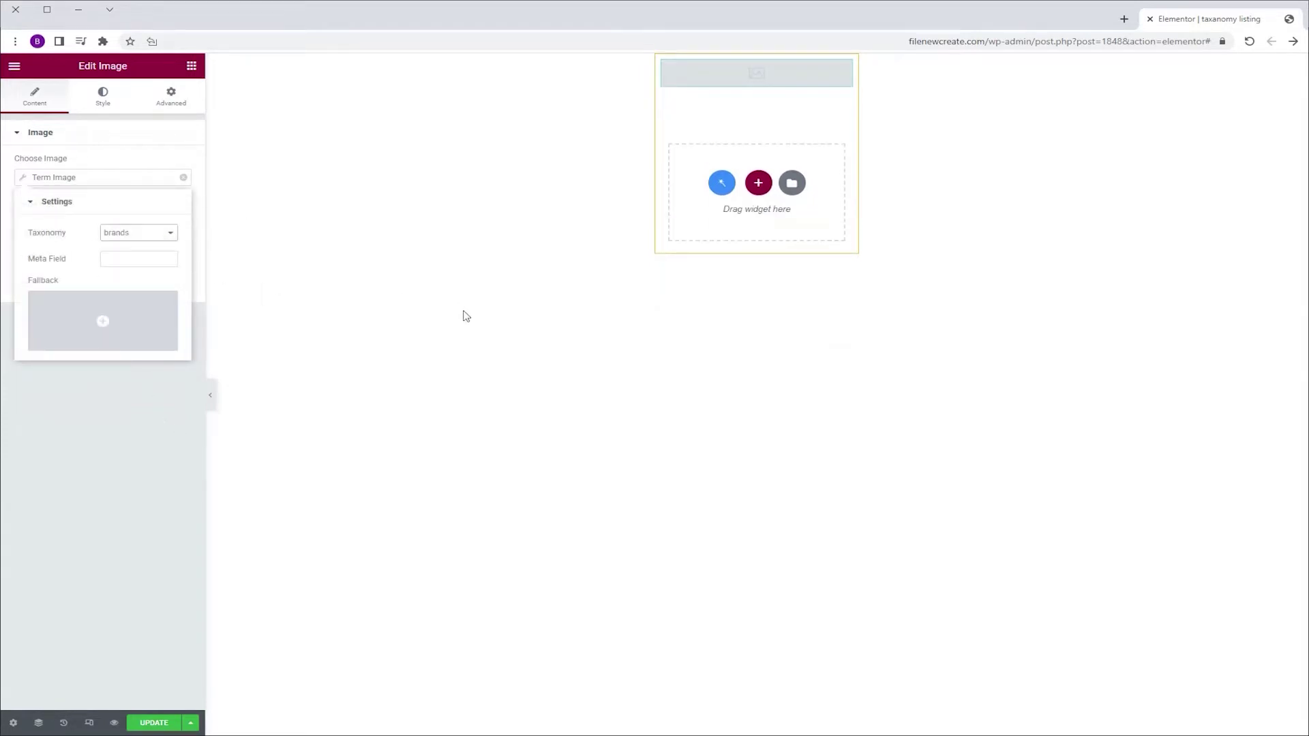
- Use the Finder ('da') to open the Dashboard in a new tab
key("ctrl+e")
type("da")
left_click(613, 284, "ctrl")
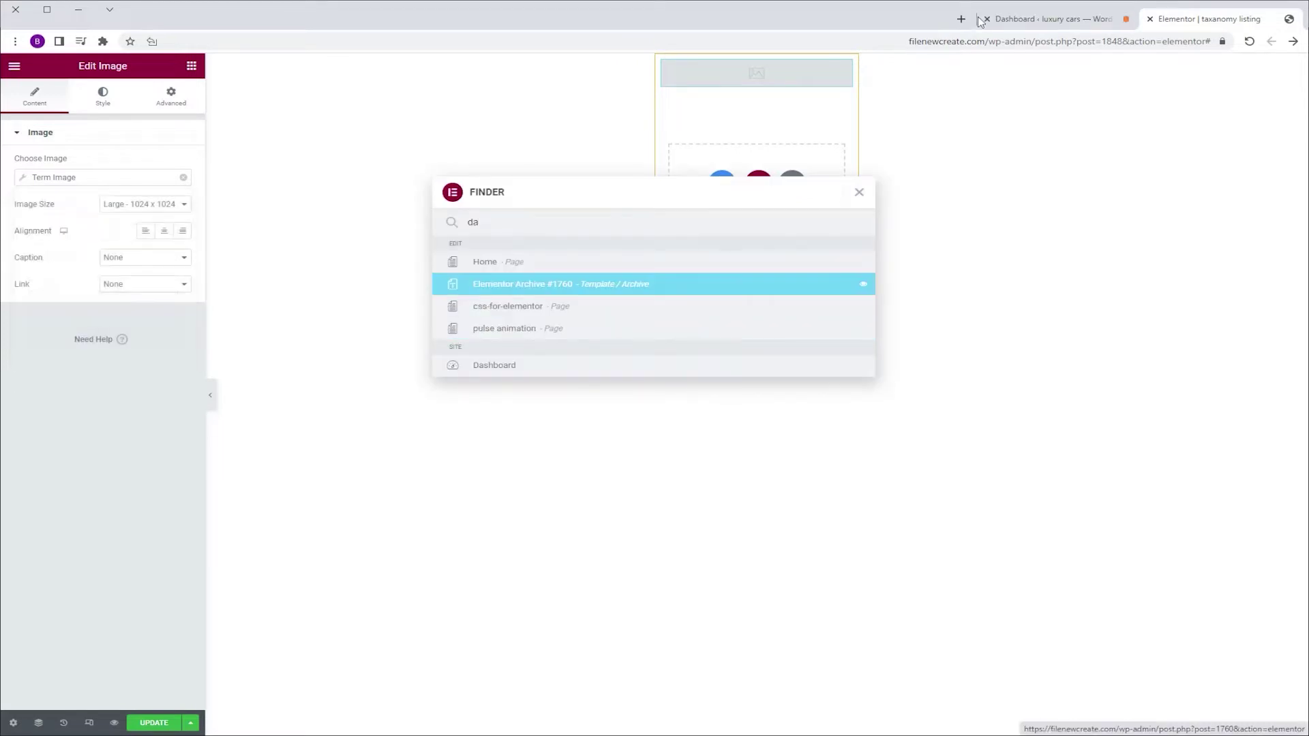
- In the Dashboard tab, open the brands taxonomy page and copy the category-image field name
left_click(1075, 20)
mouse_move(60, 194)
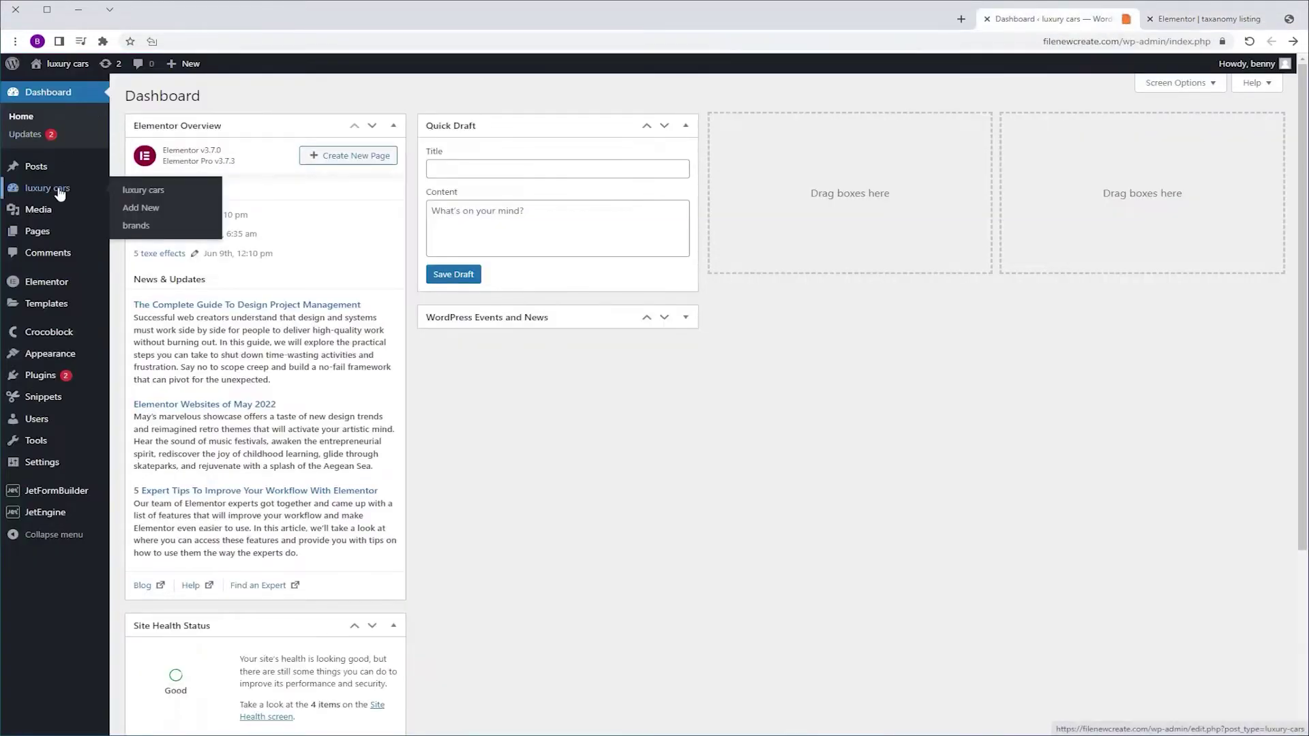
left_click(136, 225)
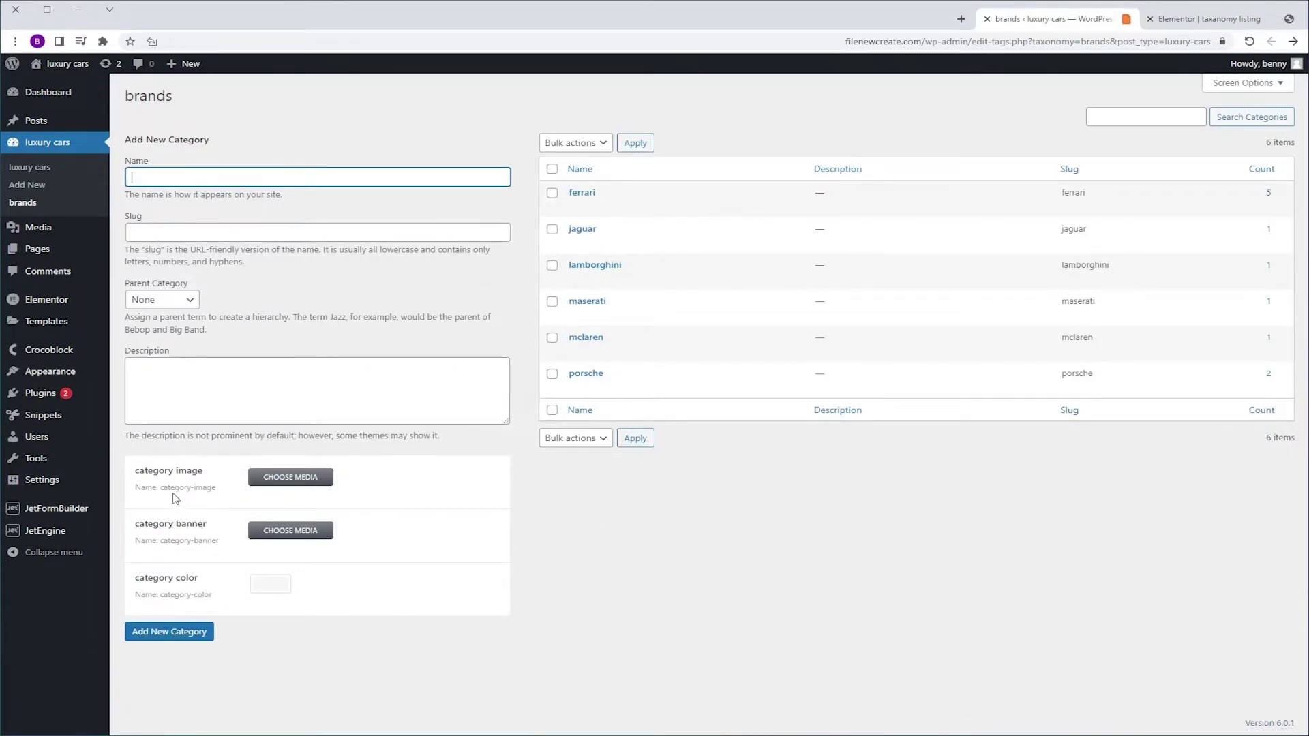
left_click_drag(161, 487, 216, 488)
key("ctrl+c")
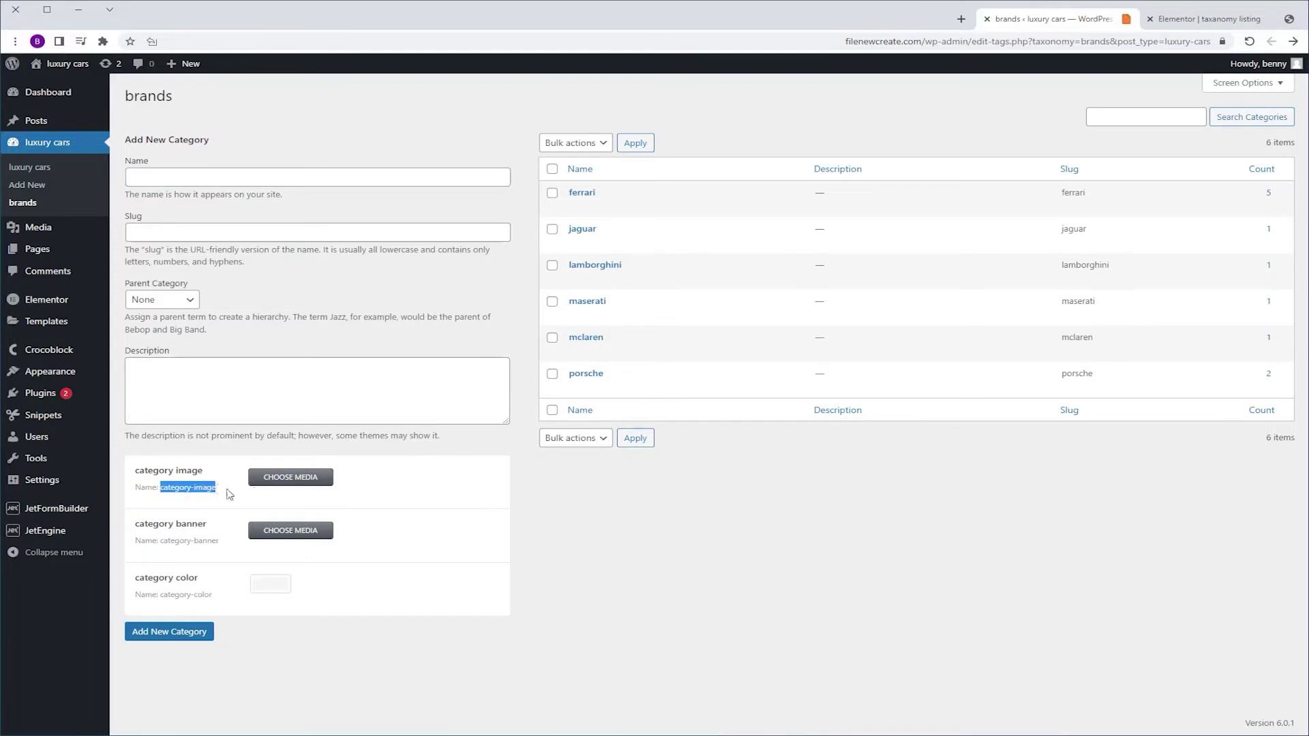
left_click(1206, 18)
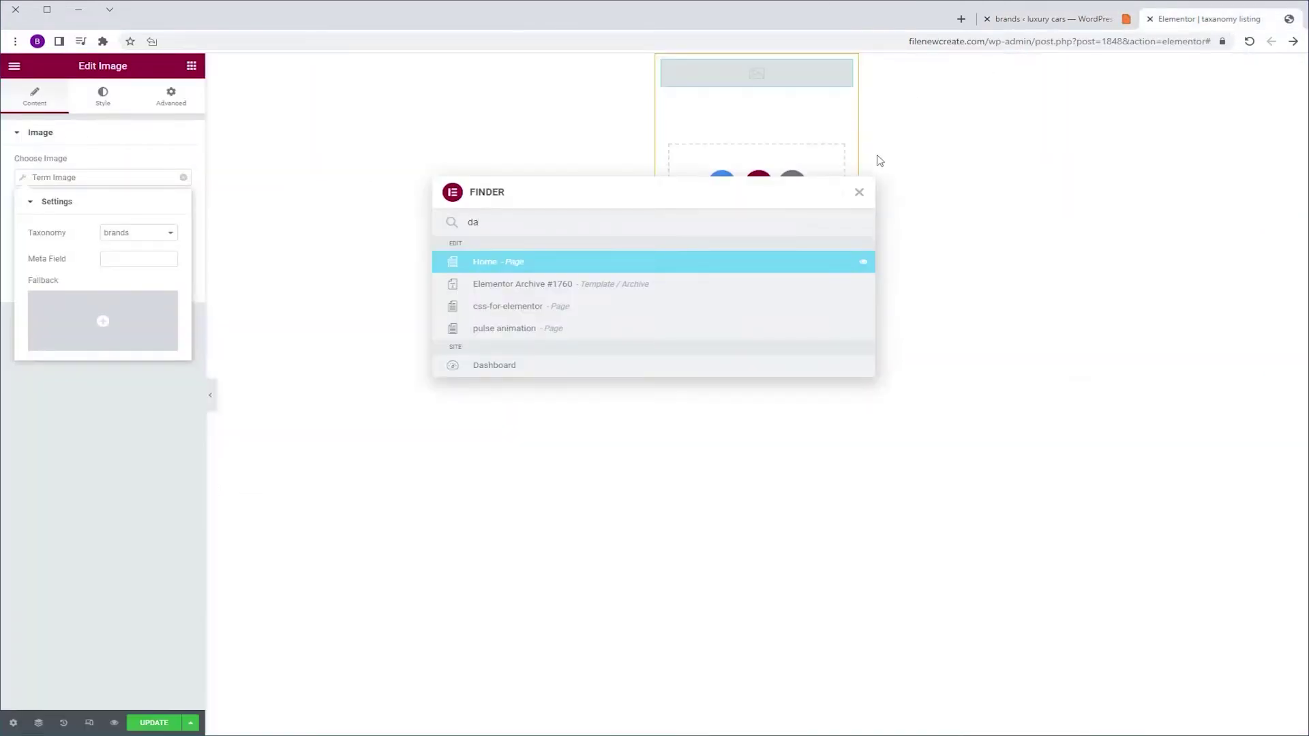
- Set the Term Image meta field to category-image and add a Heading widget below the logo
left_click(861, 193)
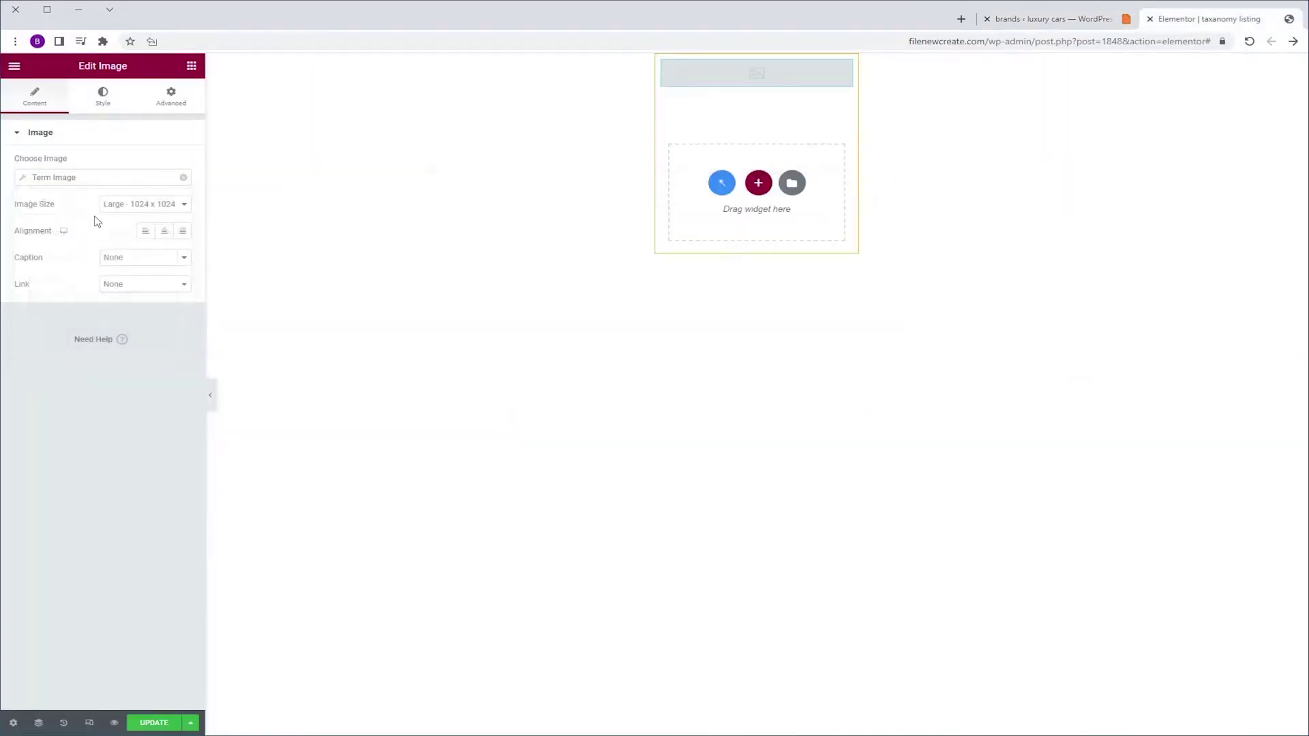
left_click(58, 178)
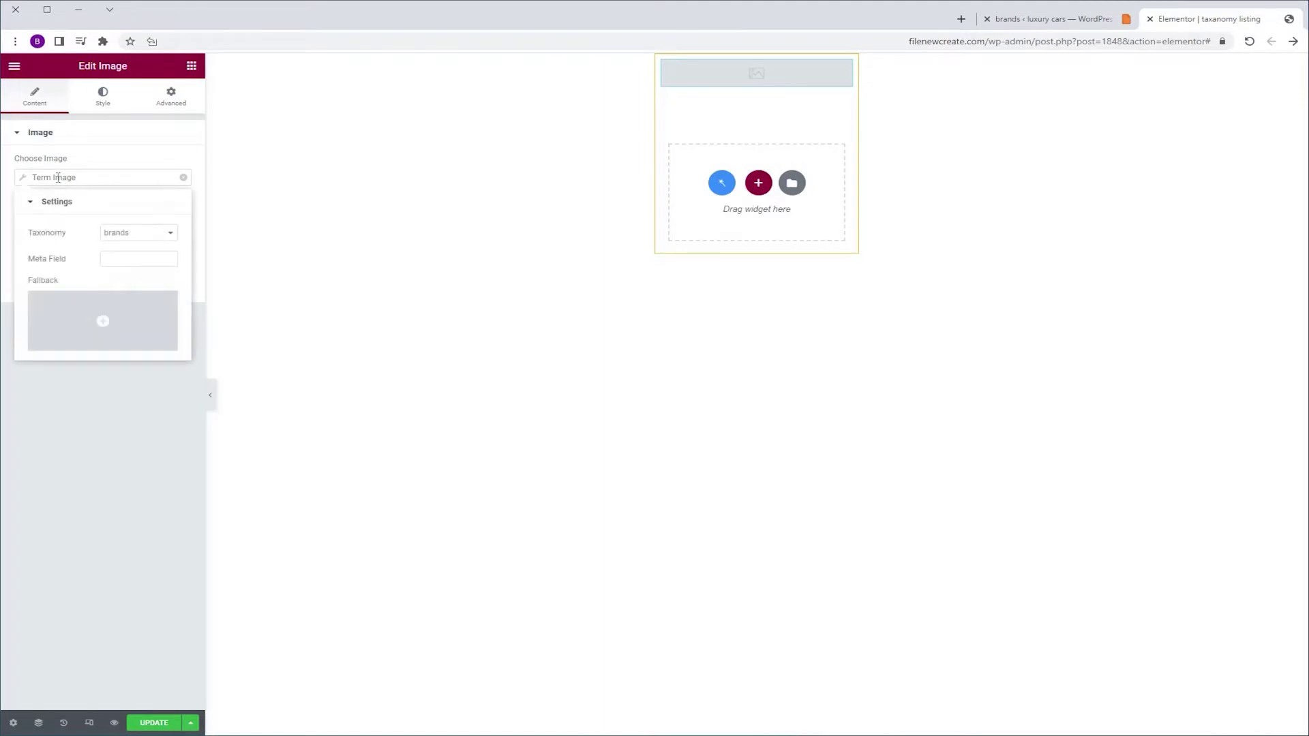
left_click(138, 260)
key("ctrl+v")
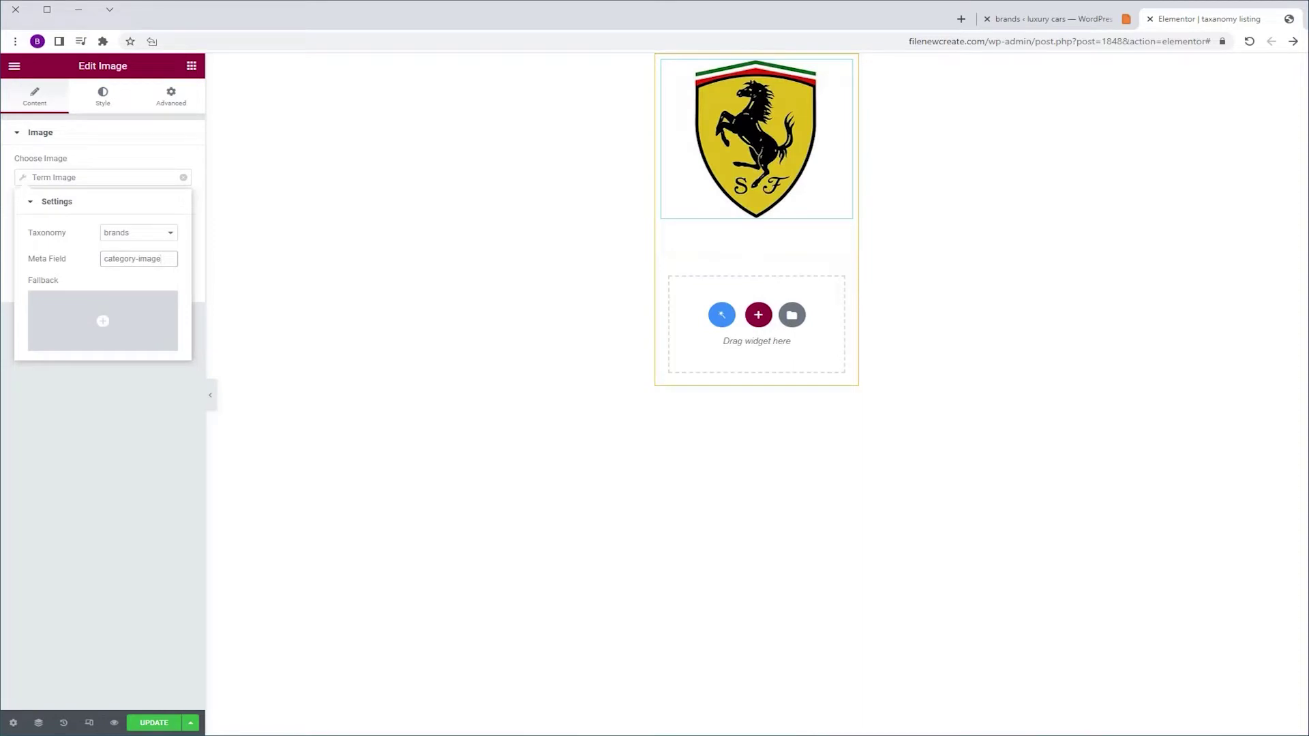
left_click(191, 66)
left_click_drag(152, 333, 740, 215)
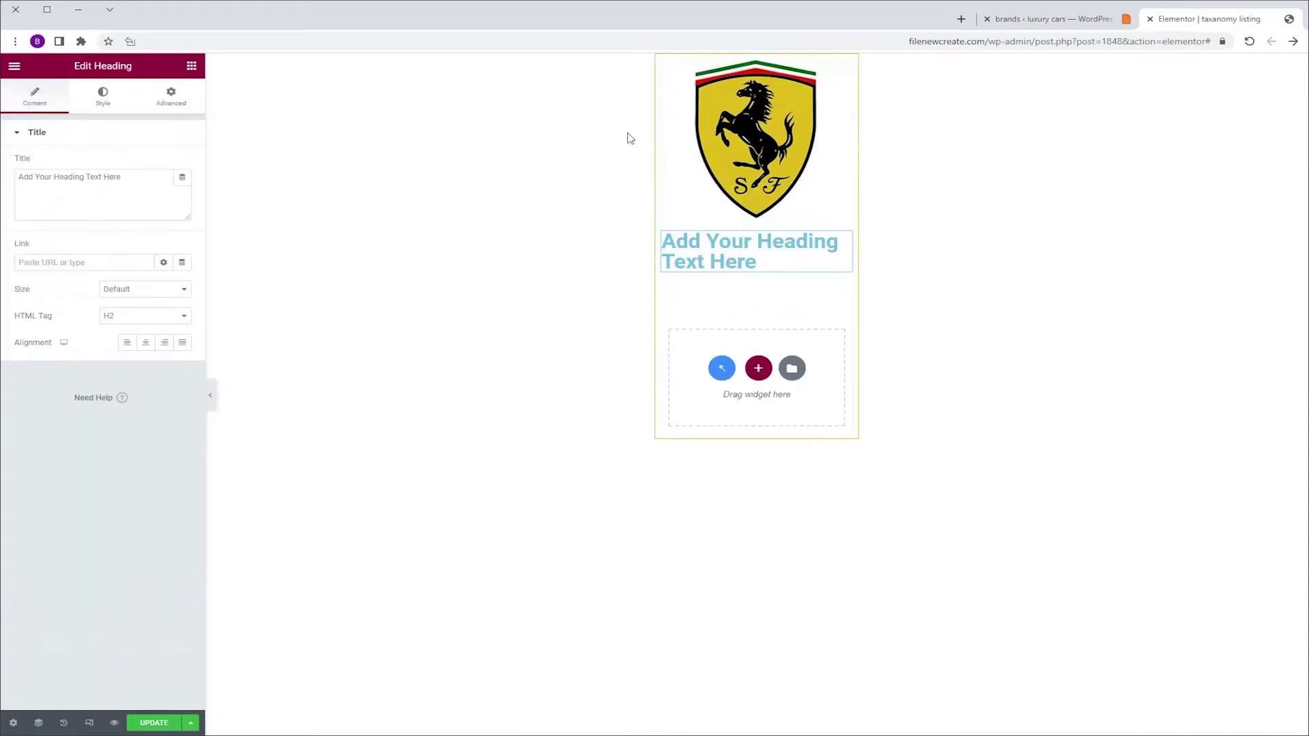
- Bind the heading title to a JetEngine Term Field dynamic tag on the brands taxonomy
left_click(182, 177)
left_click_drag(183, 212, 209, 401)
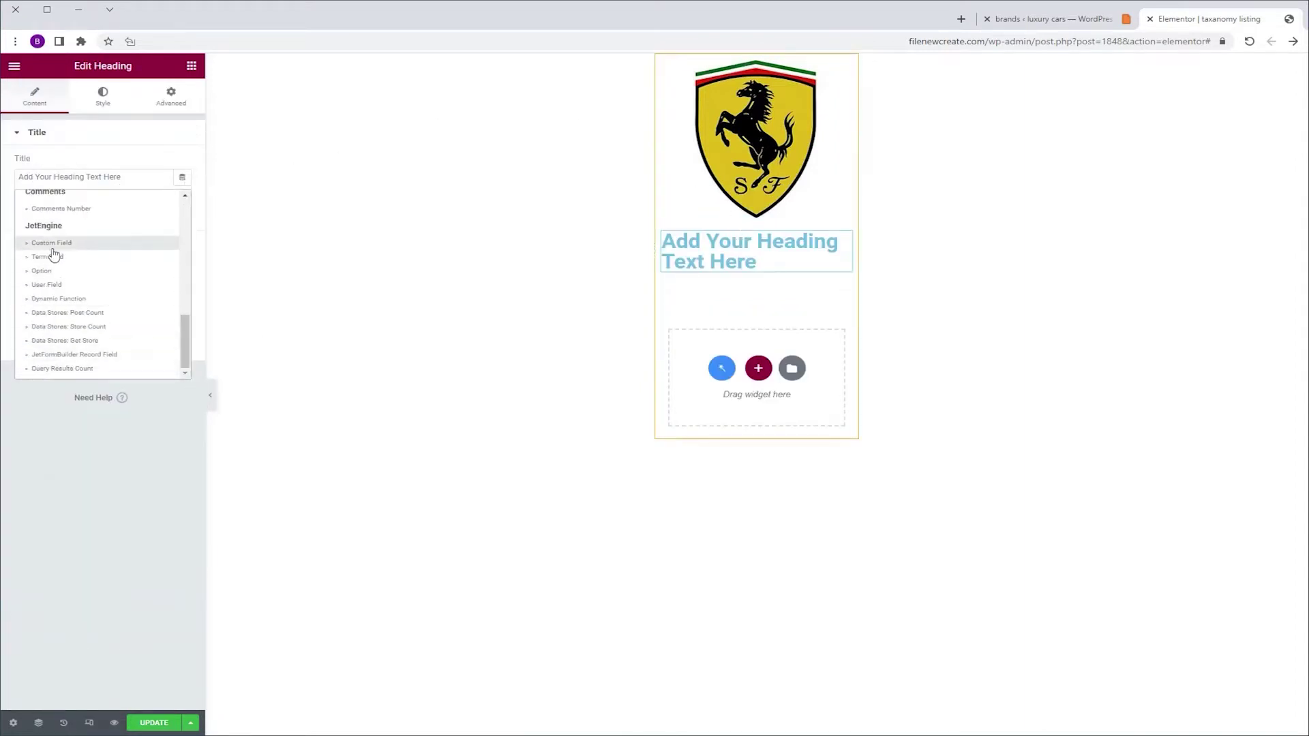
left_click(72, 257)
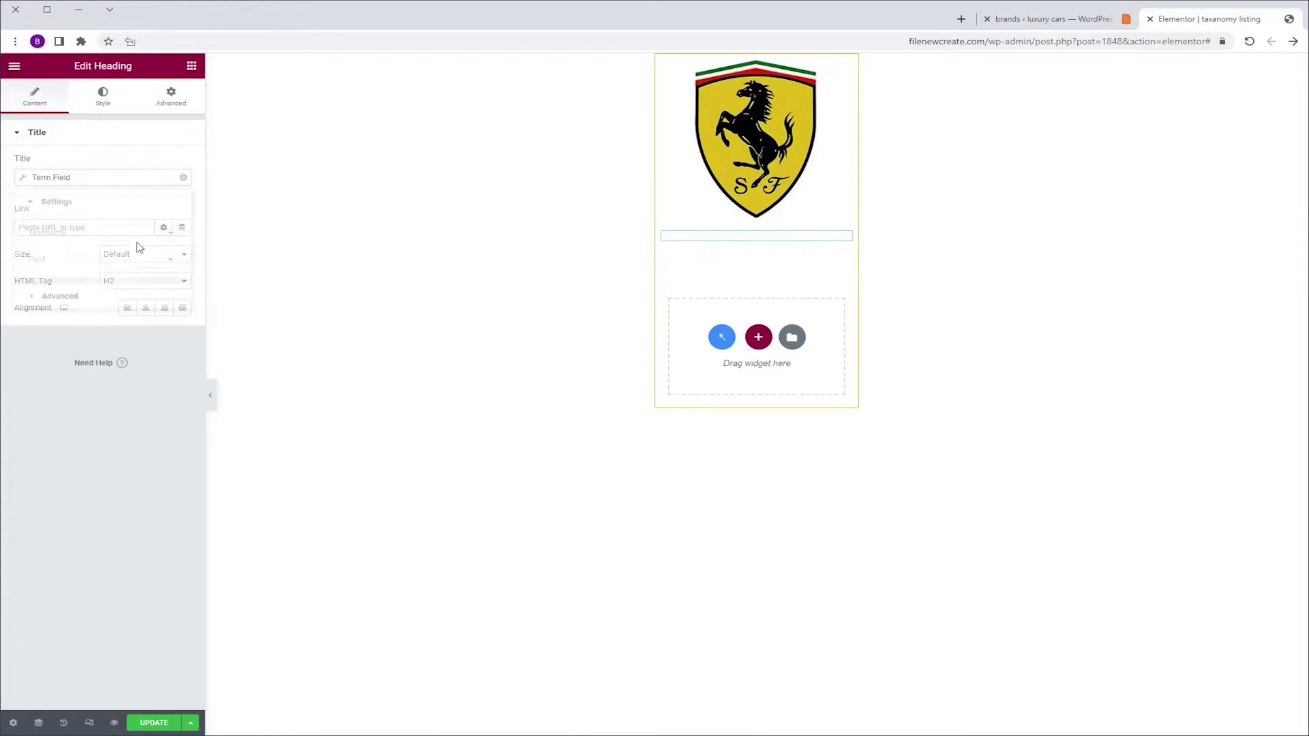
left_click(125, 235)
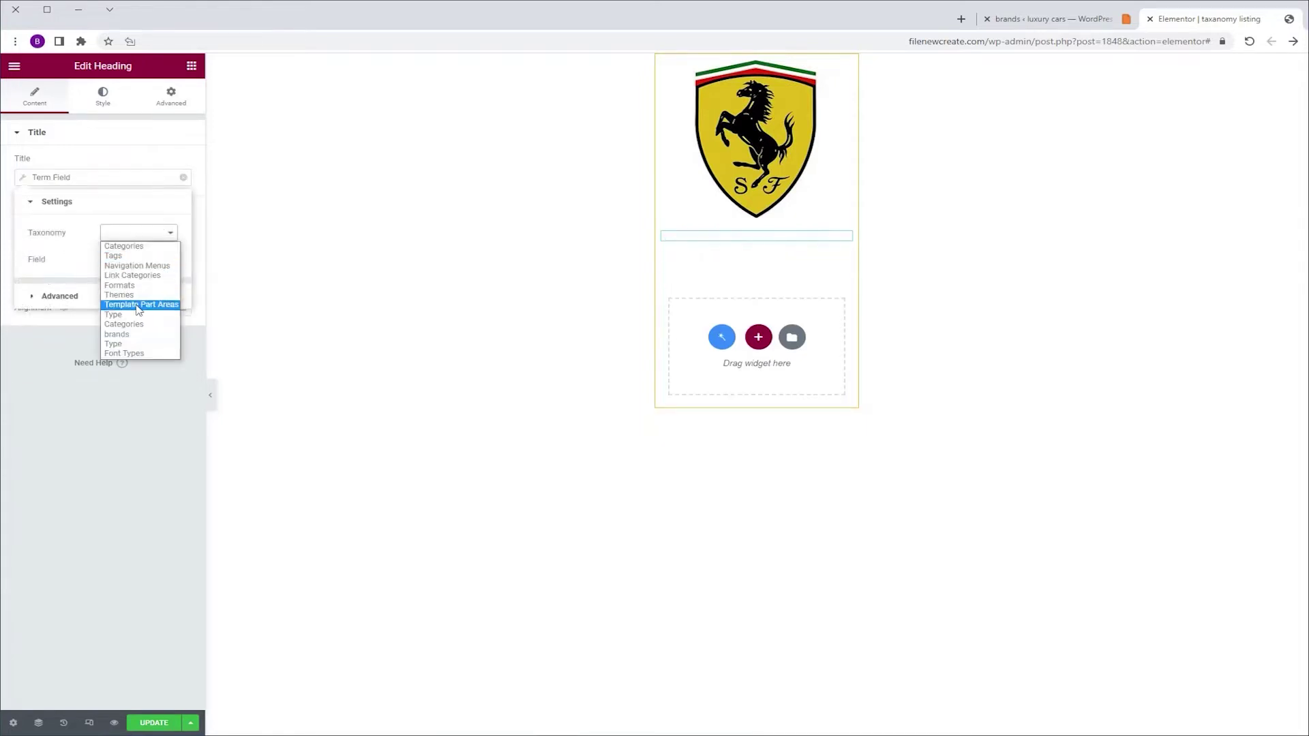
left_click(134, 342)
left_click(133, 263)
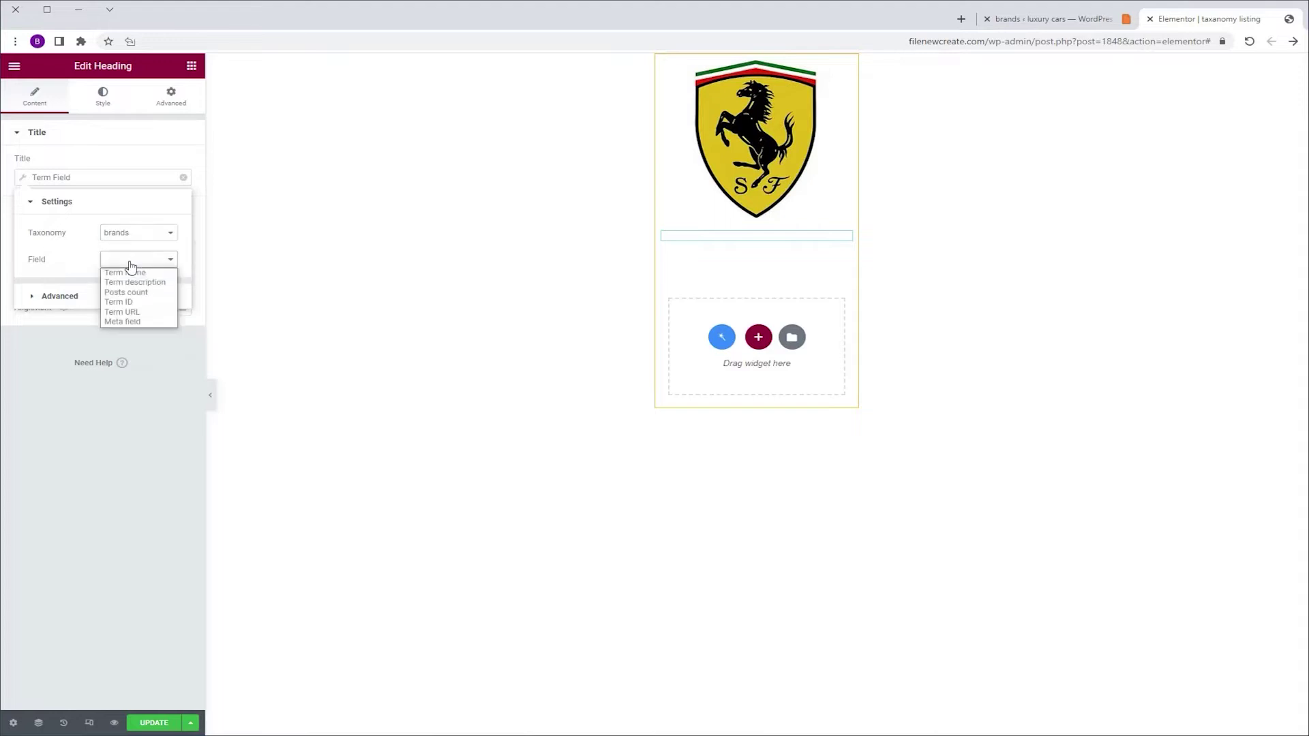
- Show the term name in the heading and centre it
left_click(137, 273)
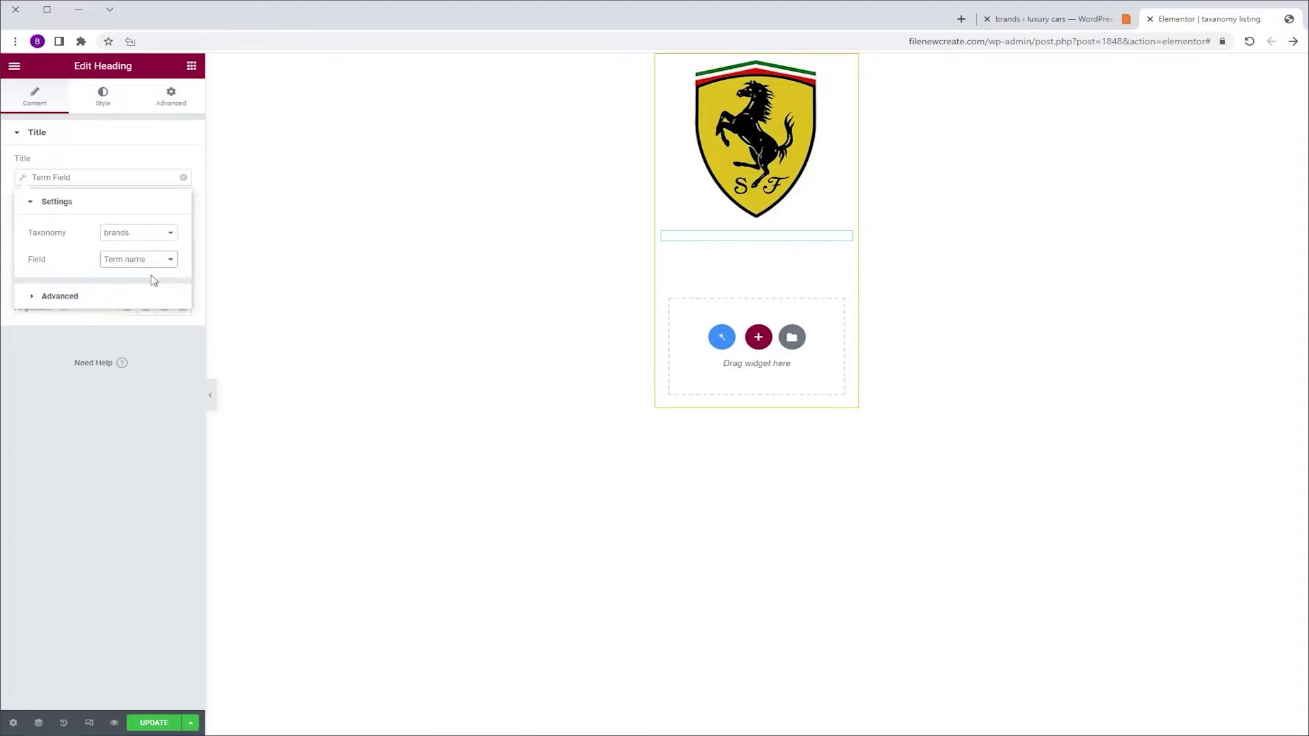
left_click(186, 412)
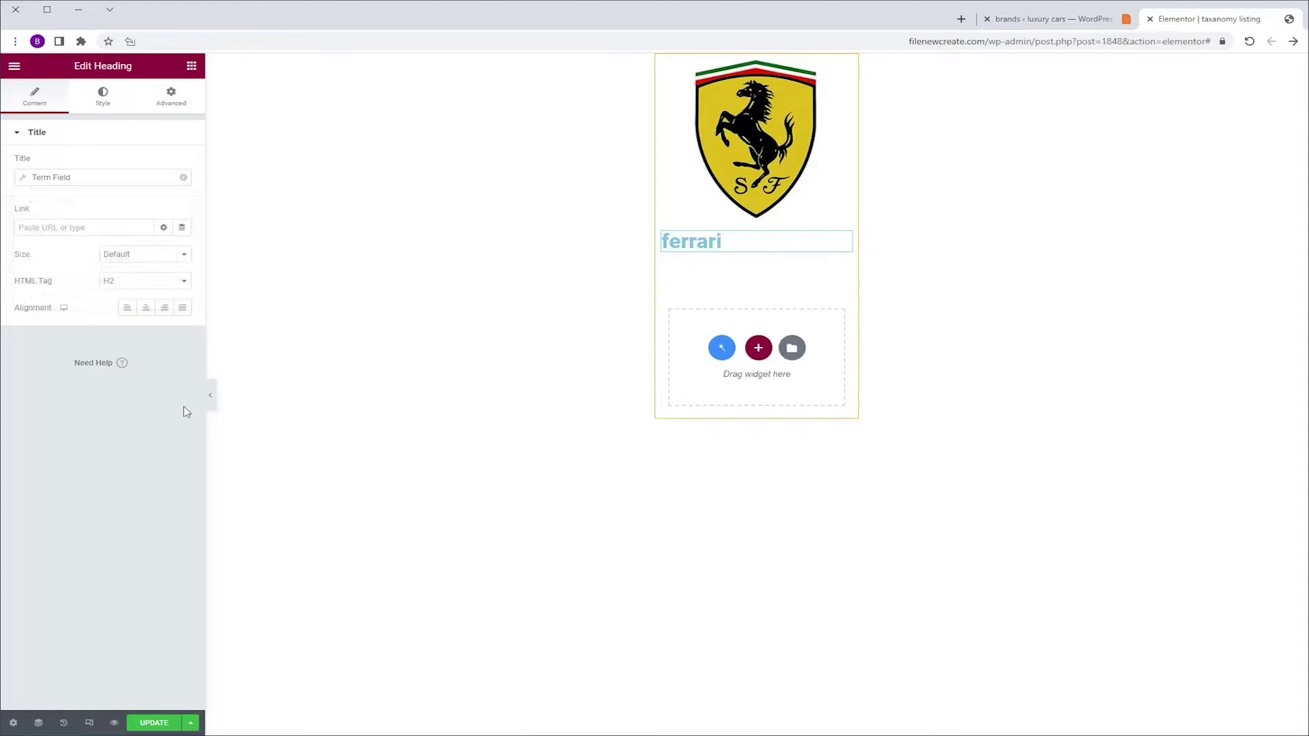
left_click(146, 307)
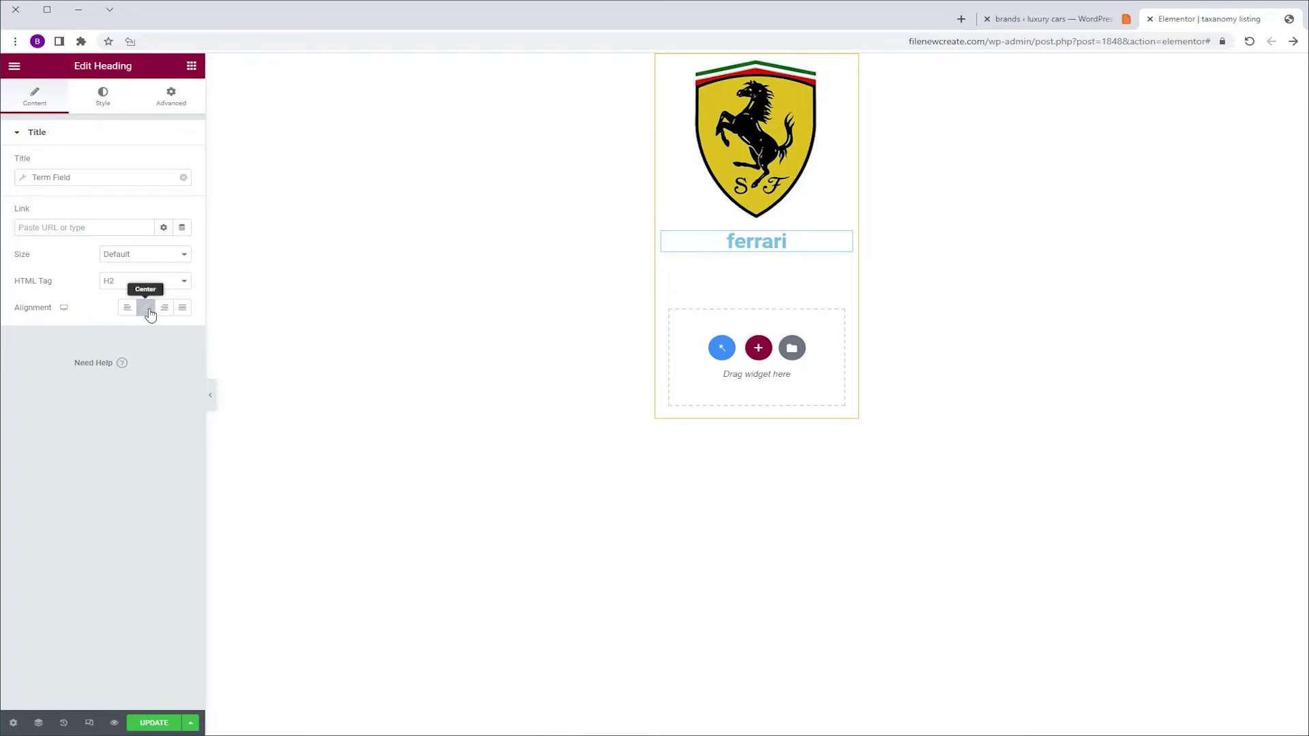
- Style the heading text as Capitalize with white (#FFFFFF) colour
left_click(102, 97)
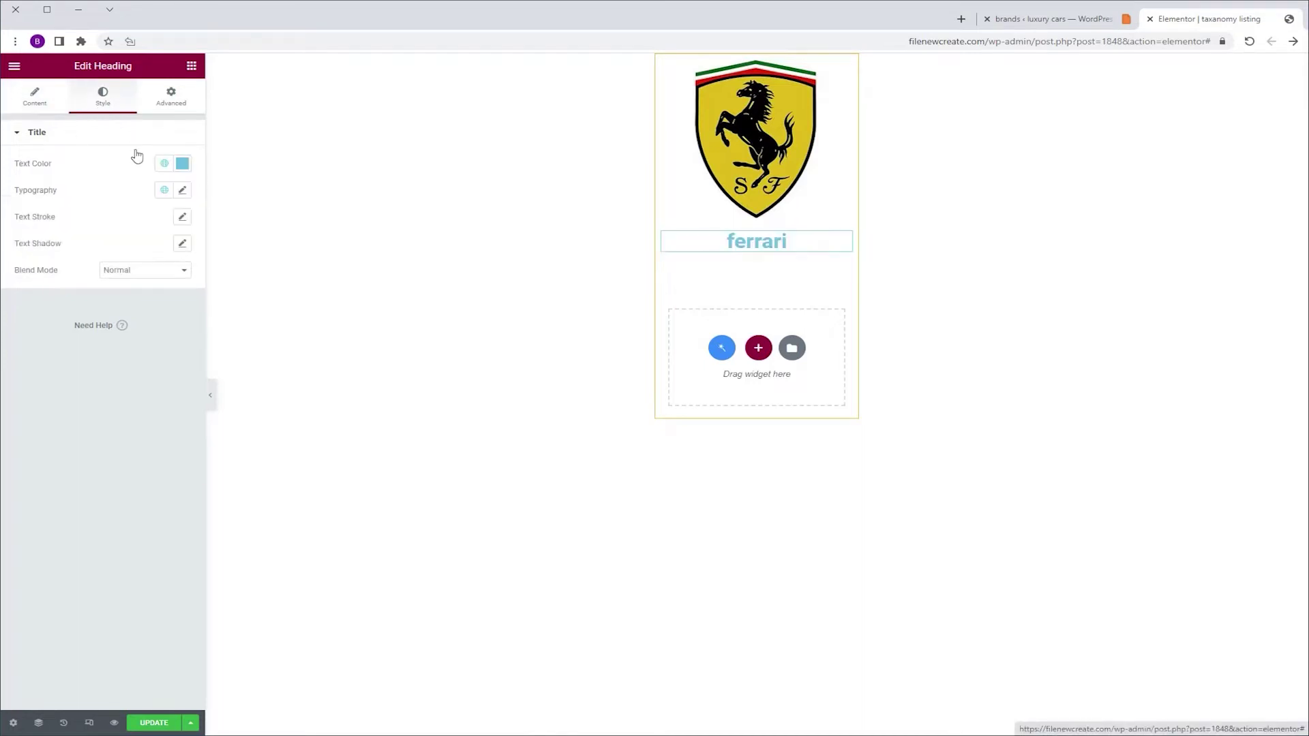
left_click(182, 191)
left_click(131, 345)
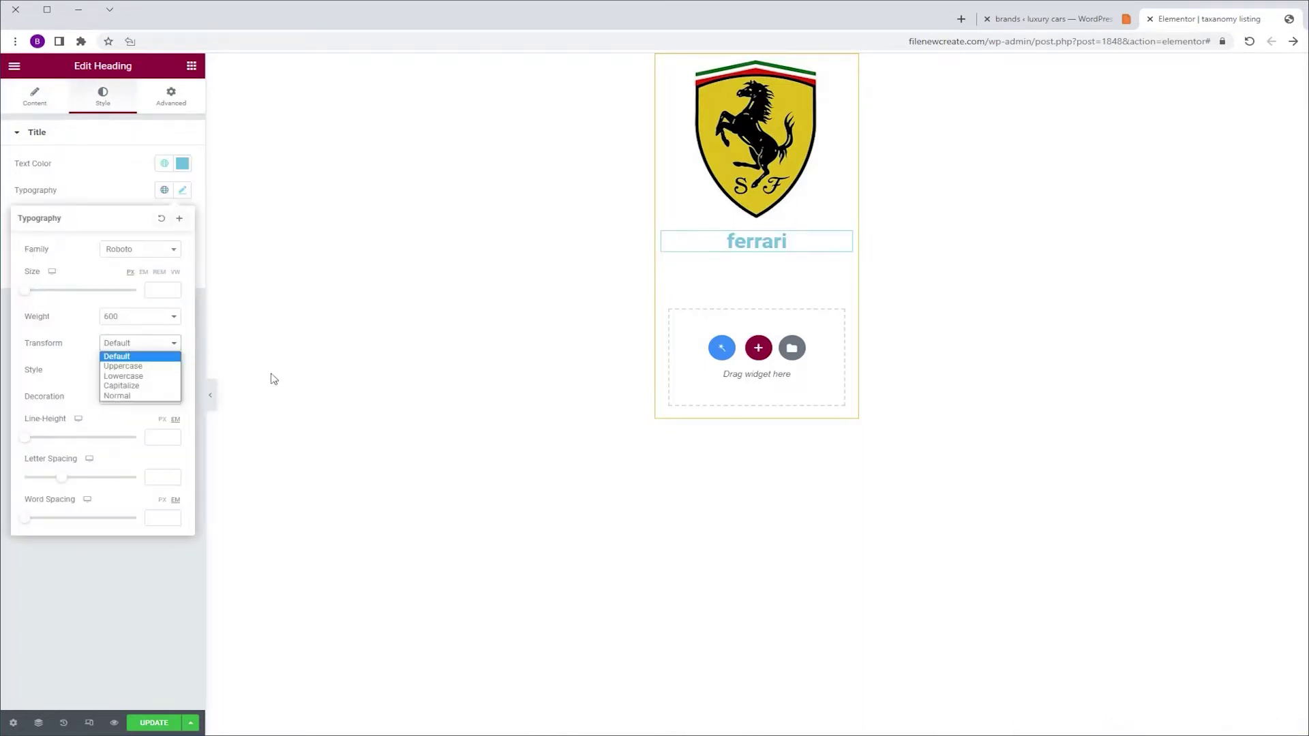
left_click(134, 386)
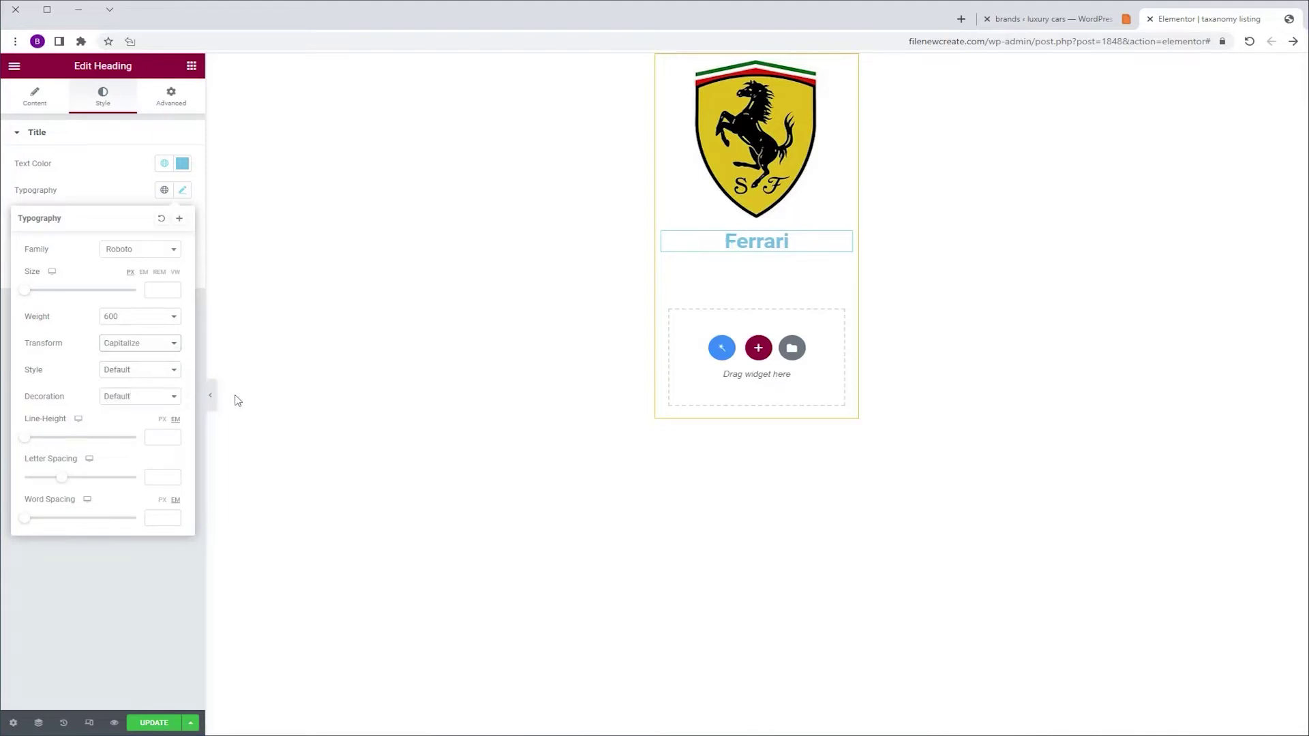
left_click(182, 163)
left_click_drag(157, 248, 8, 186)
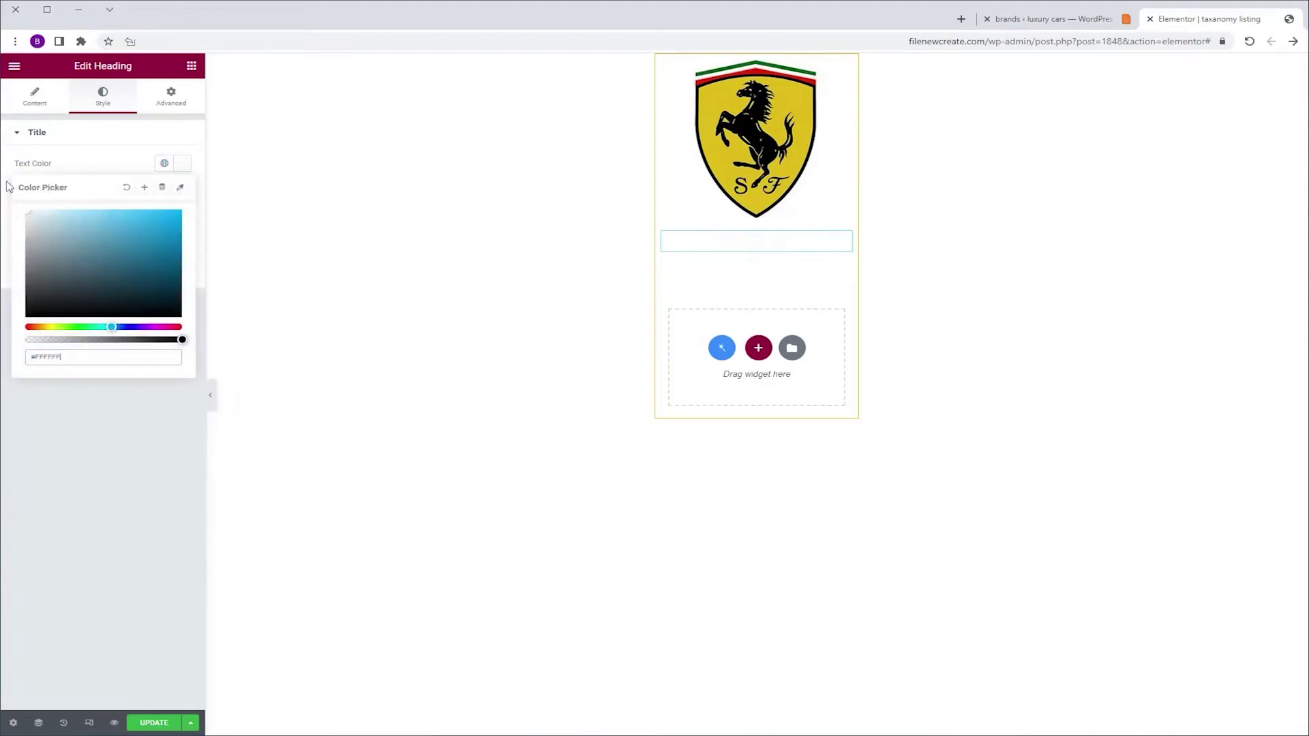
left_click(117, 159)
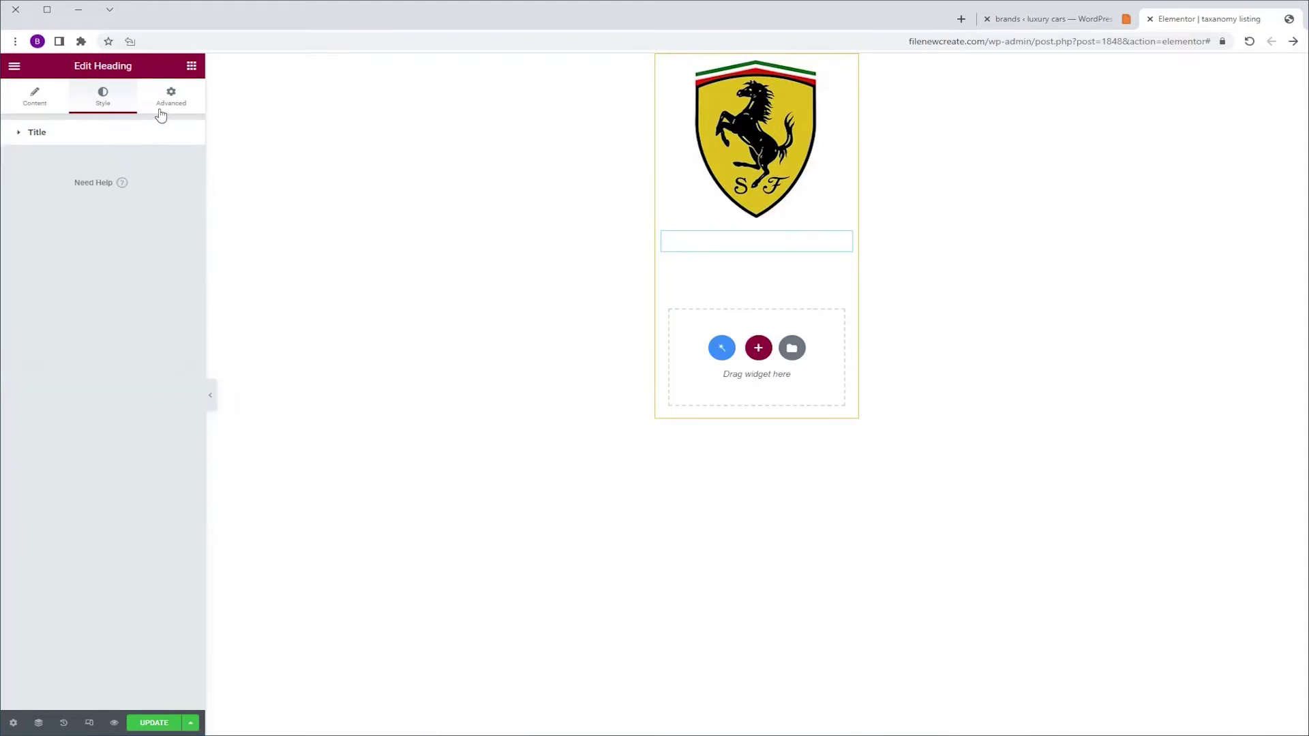
- Give the heading a classic background colour from a brands Term Field set to Meta field
left_click(175, 96)
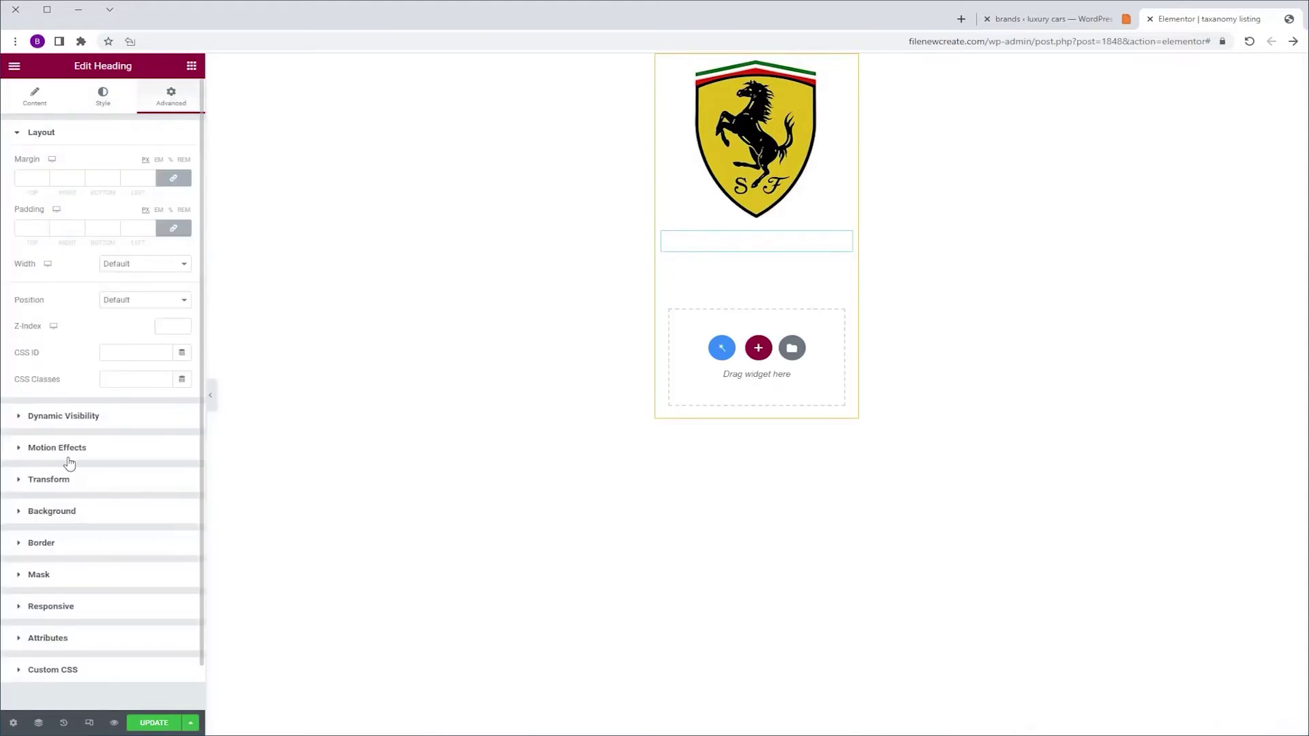
left_click(102, 511)
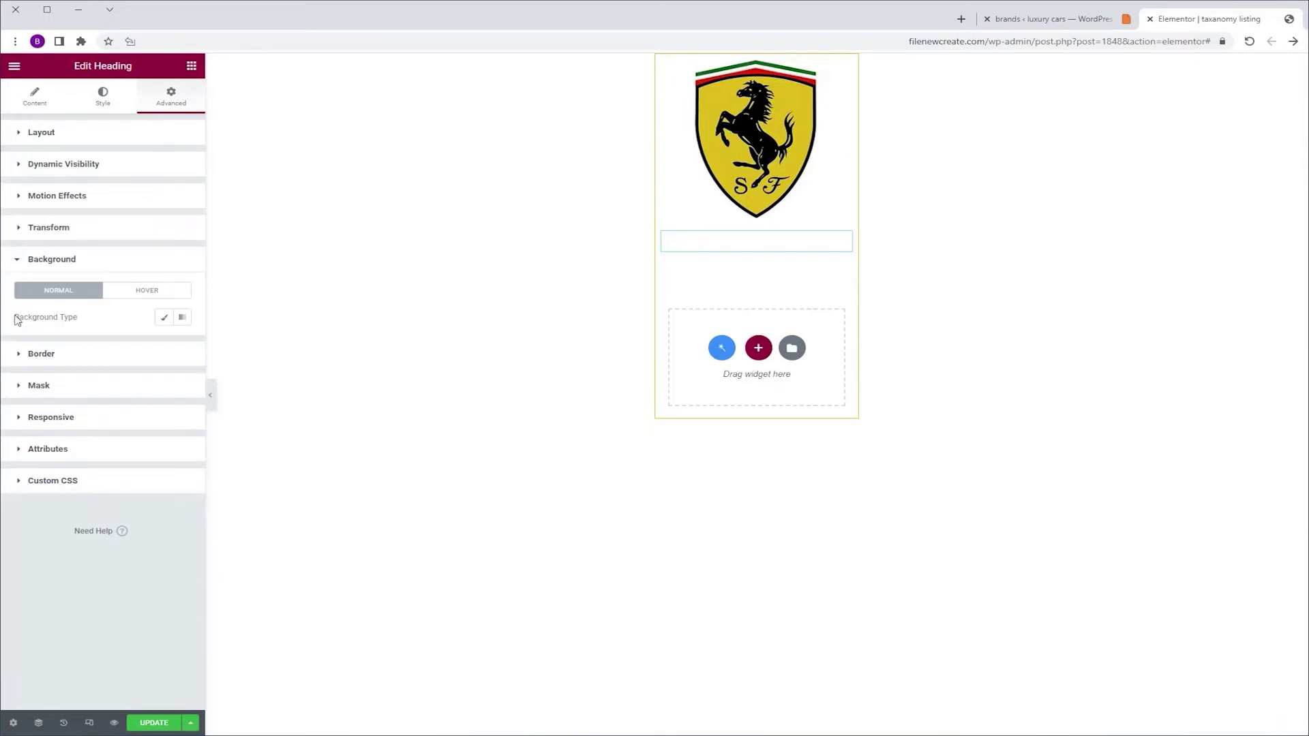
left_click(163, 318)
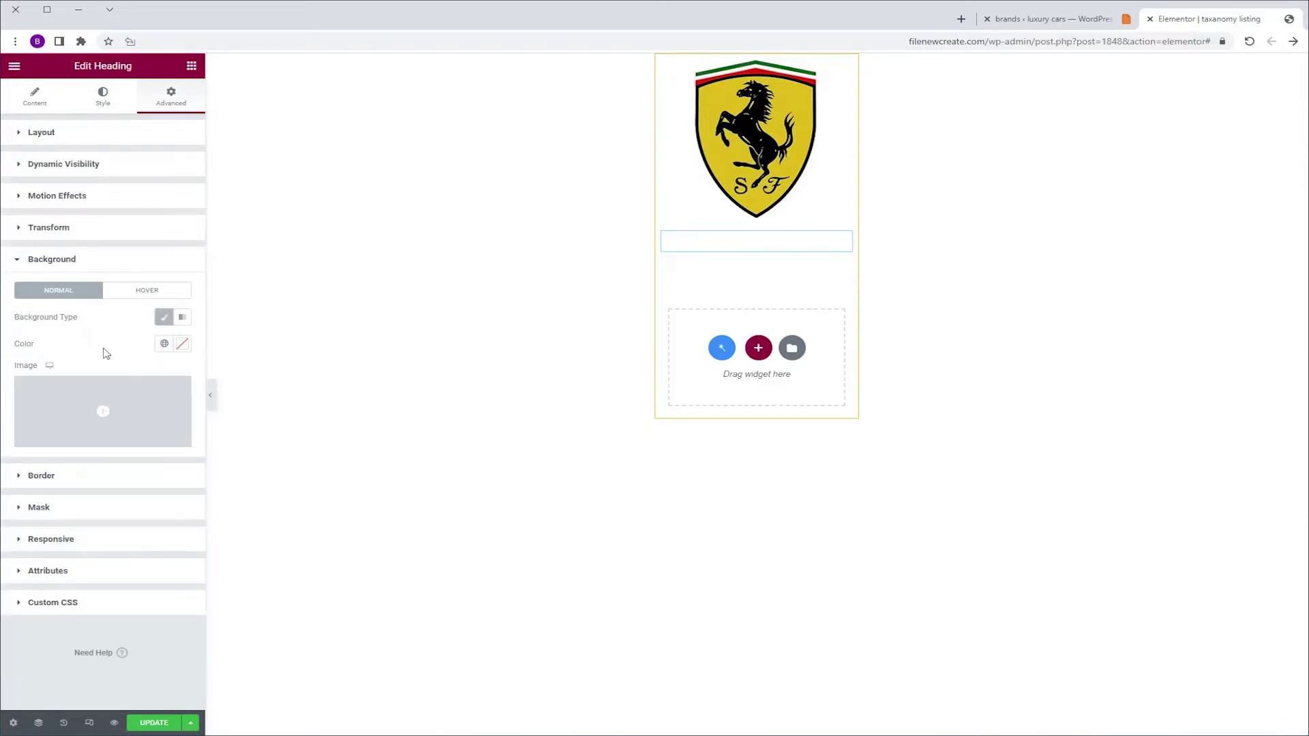
left_click(183, 344)
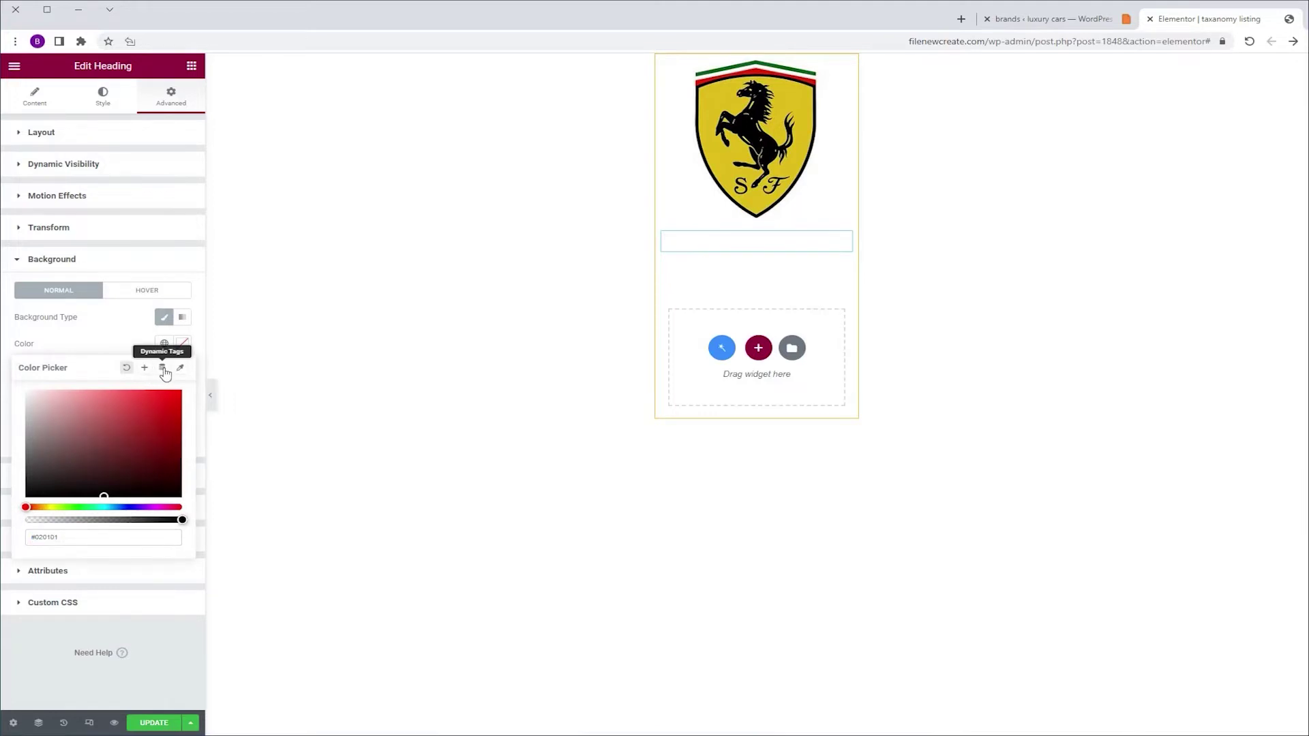
left_click(163, 369)
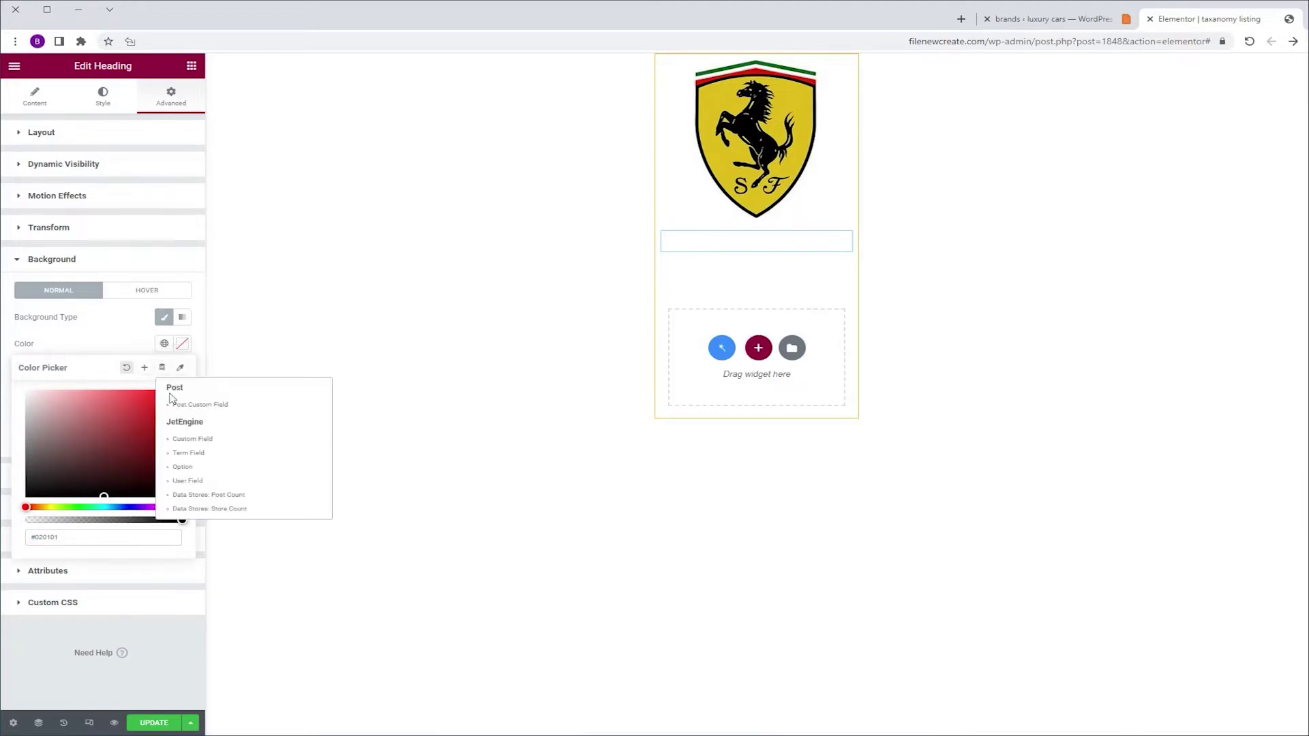
left_click(212, 454)
left_click(220, 400)
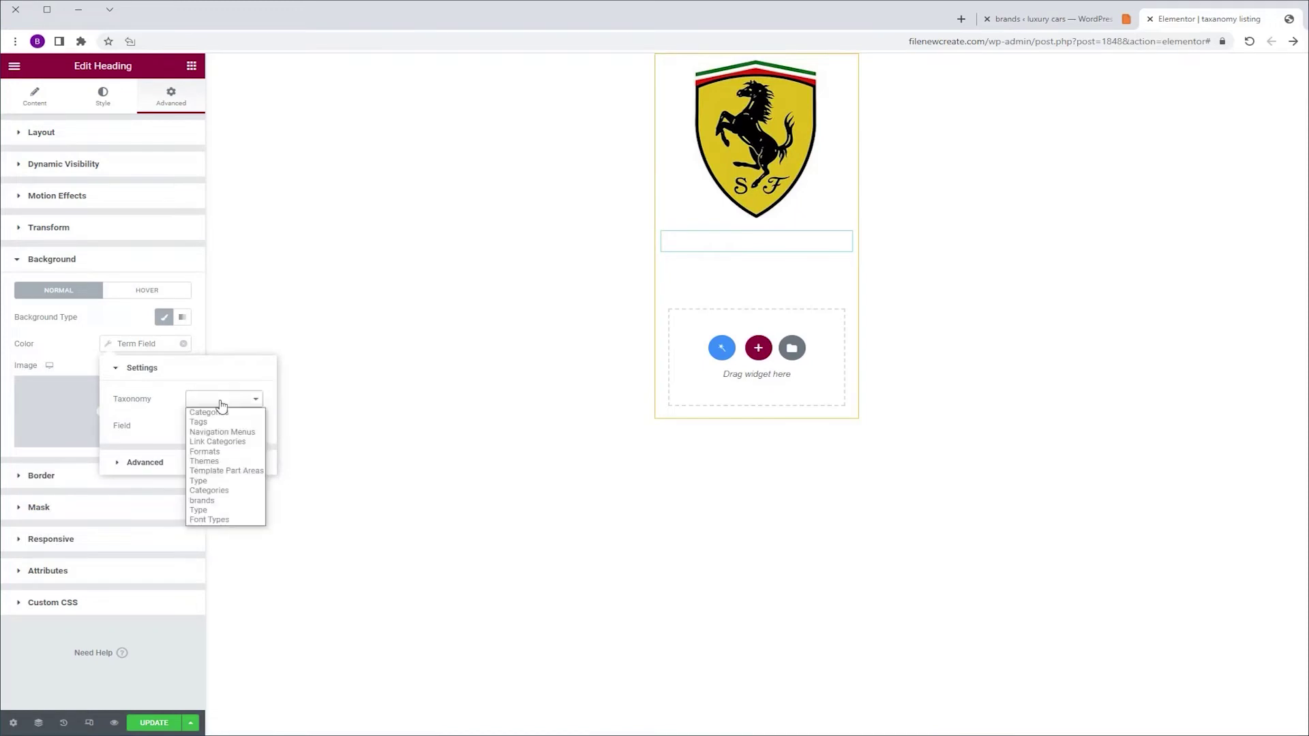
left_click(240, 501)
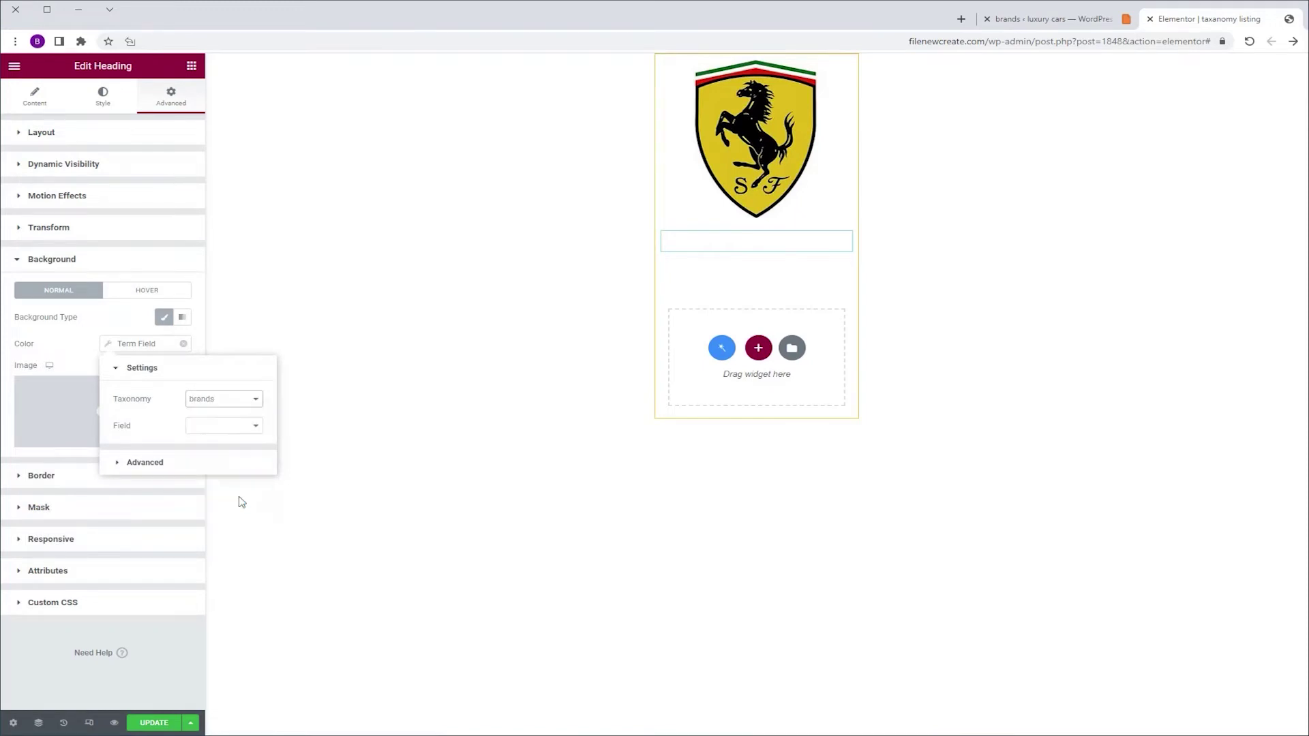
left_click(216, 429)
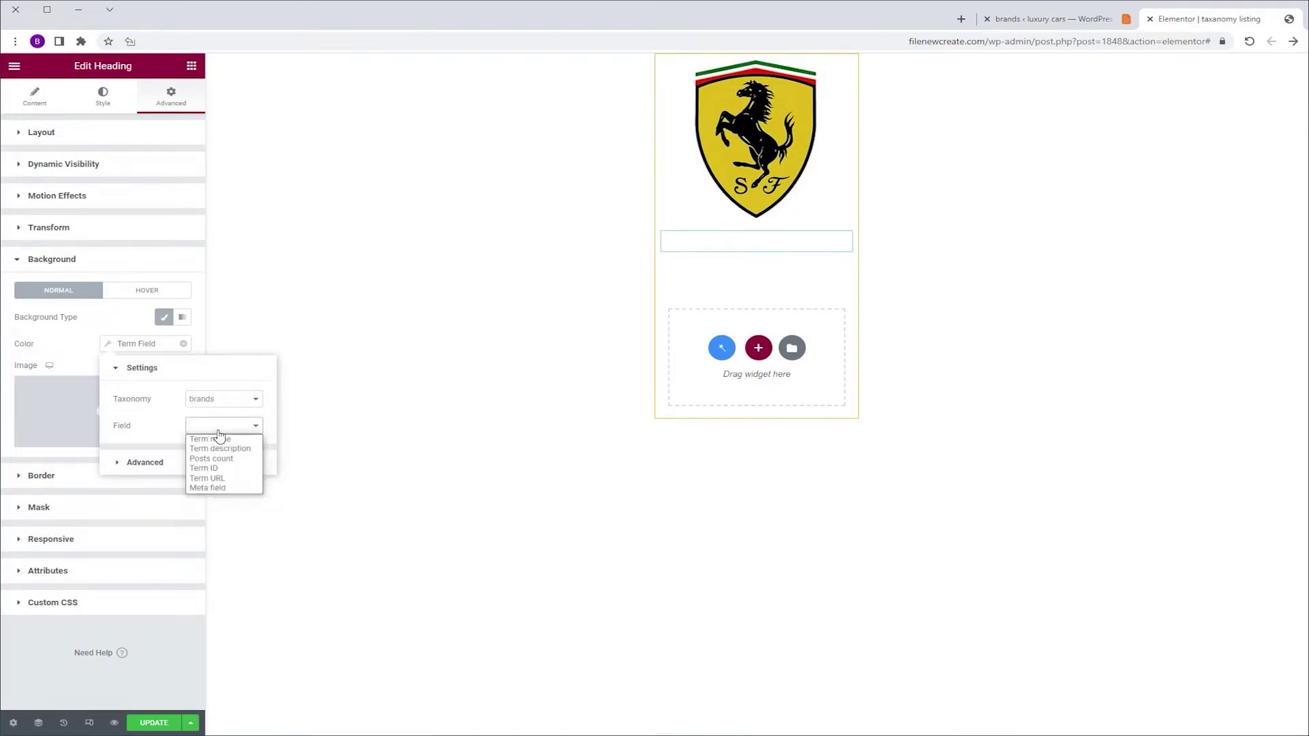
left_click(234, 489)
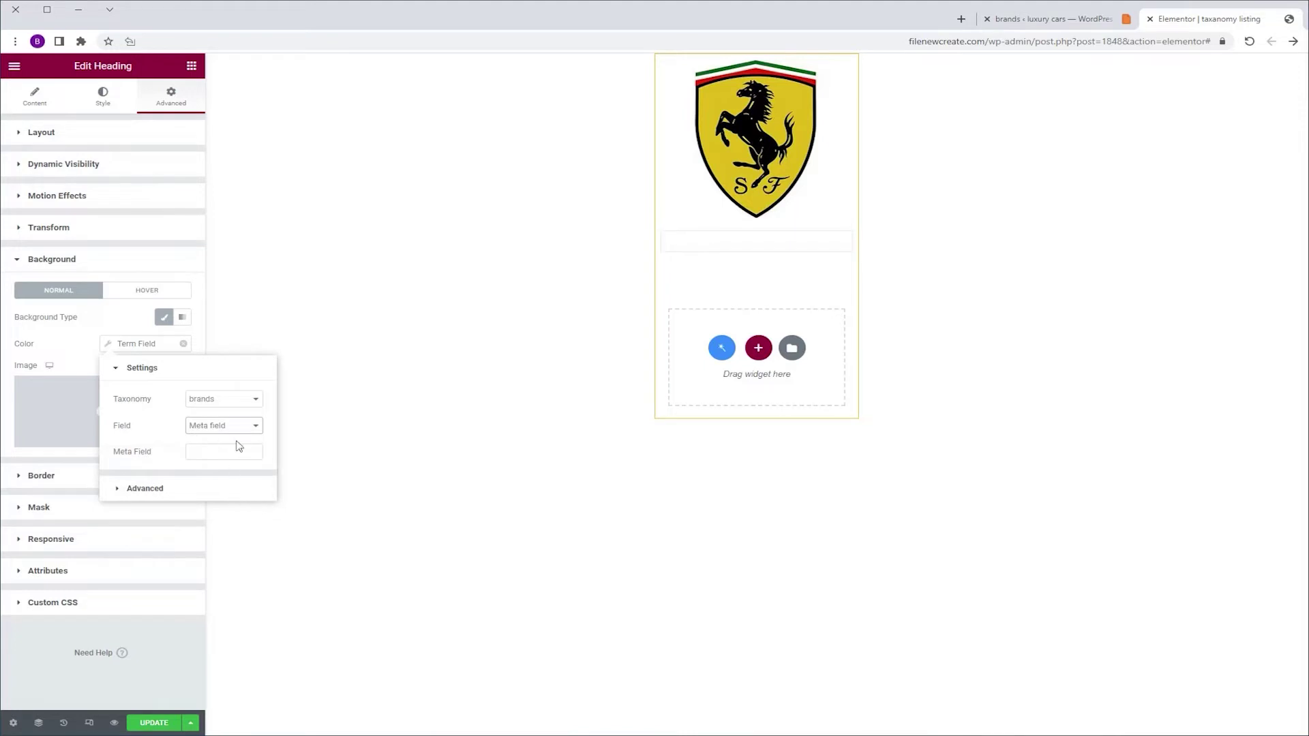
- Copy the category-color field name from the brands page and return to Elementor
left_click(1050, 18)
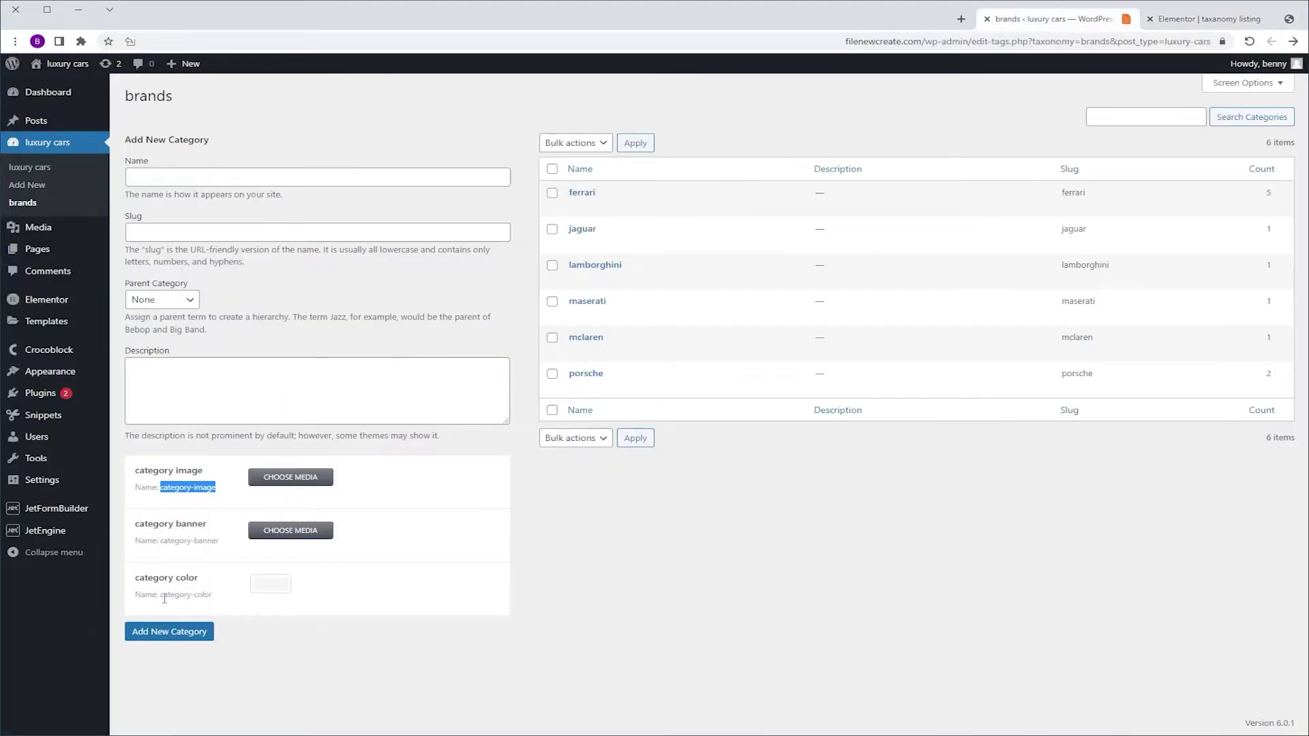
left_click_drag(162, 598, 212, 598)
key("ctrl+c")
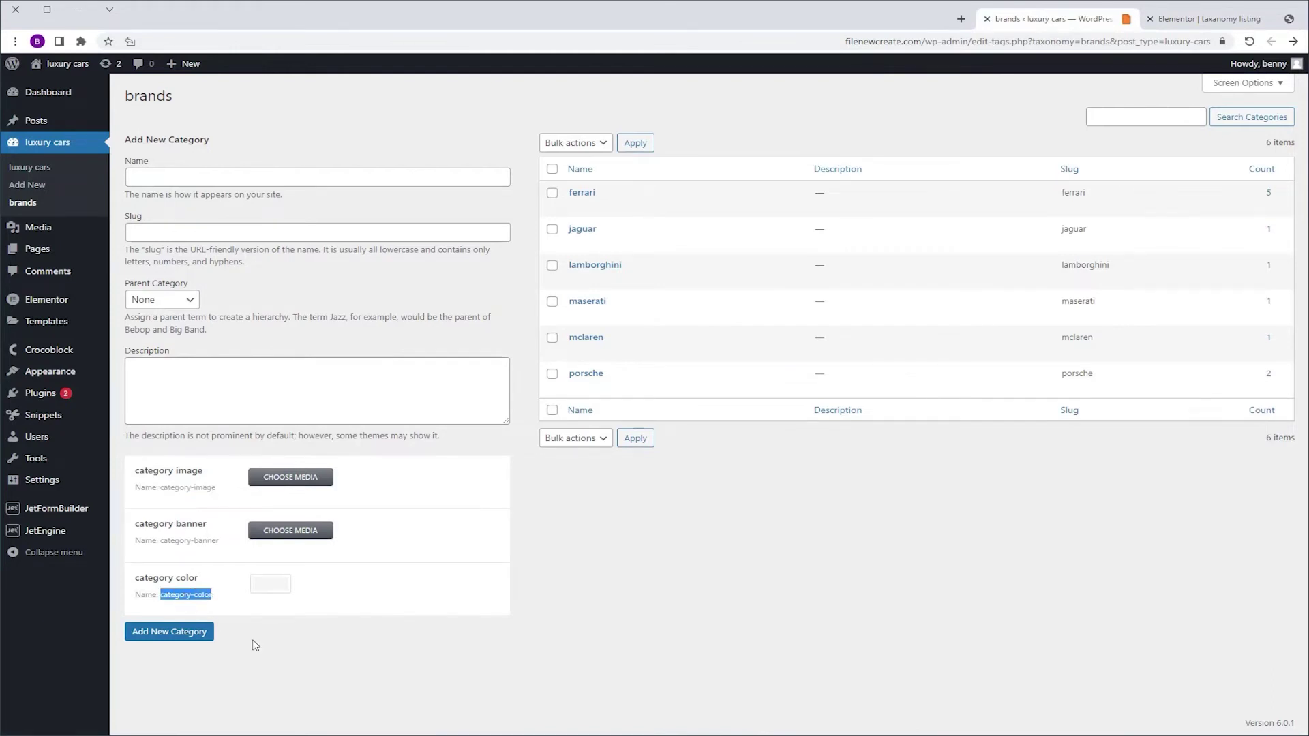
left_click(1180, 20)
- Paste category-color as the meta field so the heading background turns gold
left_click(220, 451)
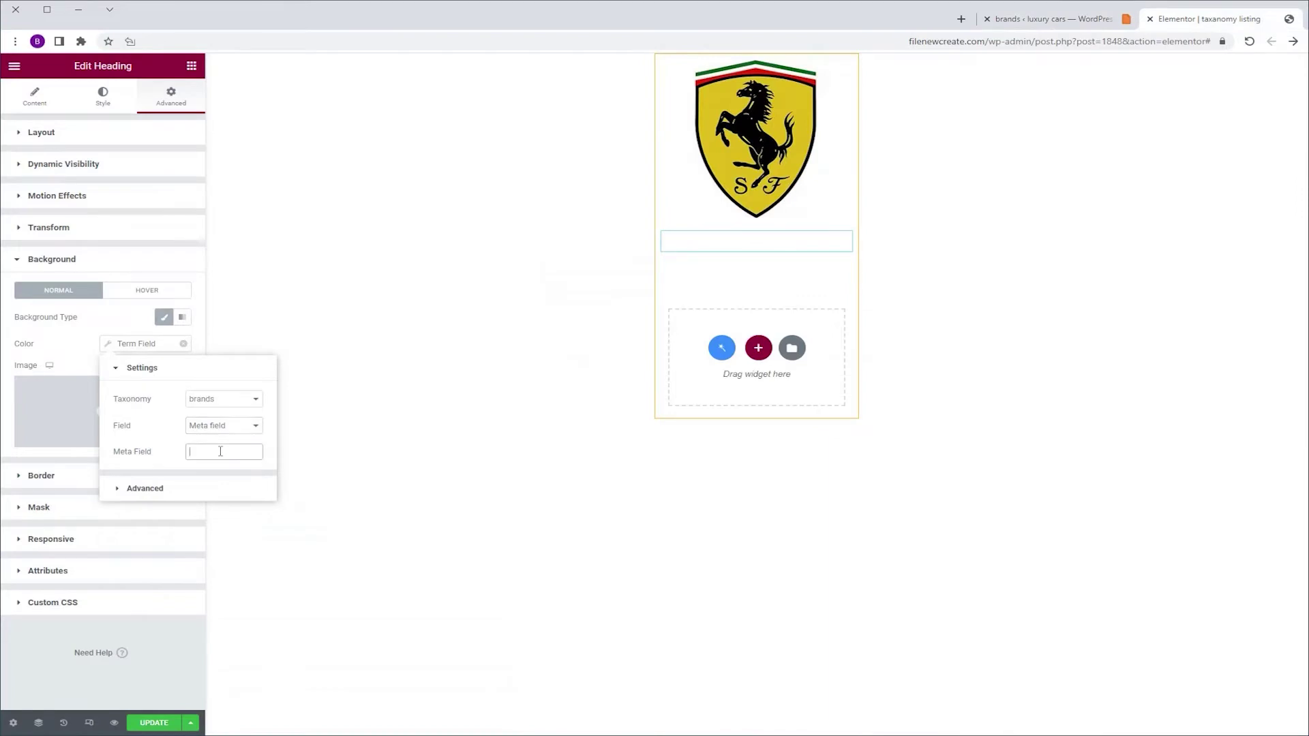
key("ctrl+v")
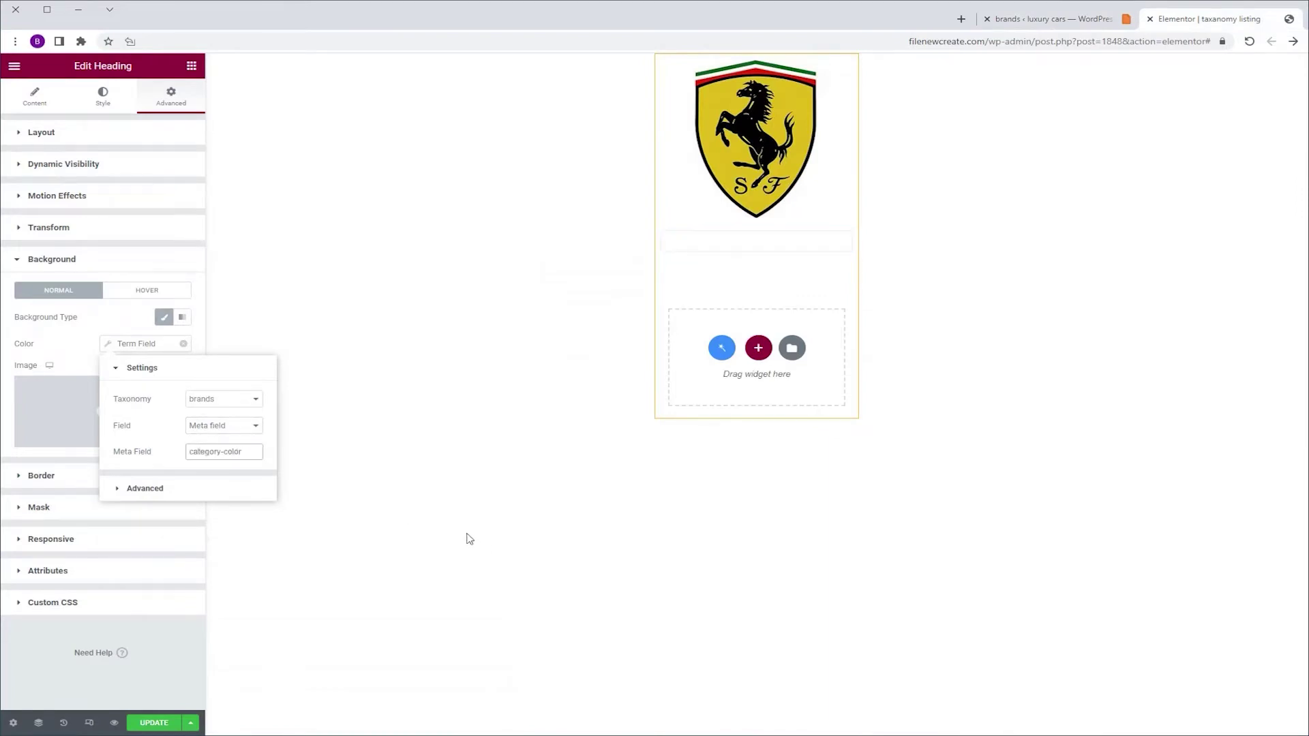
left_click(431, 483)
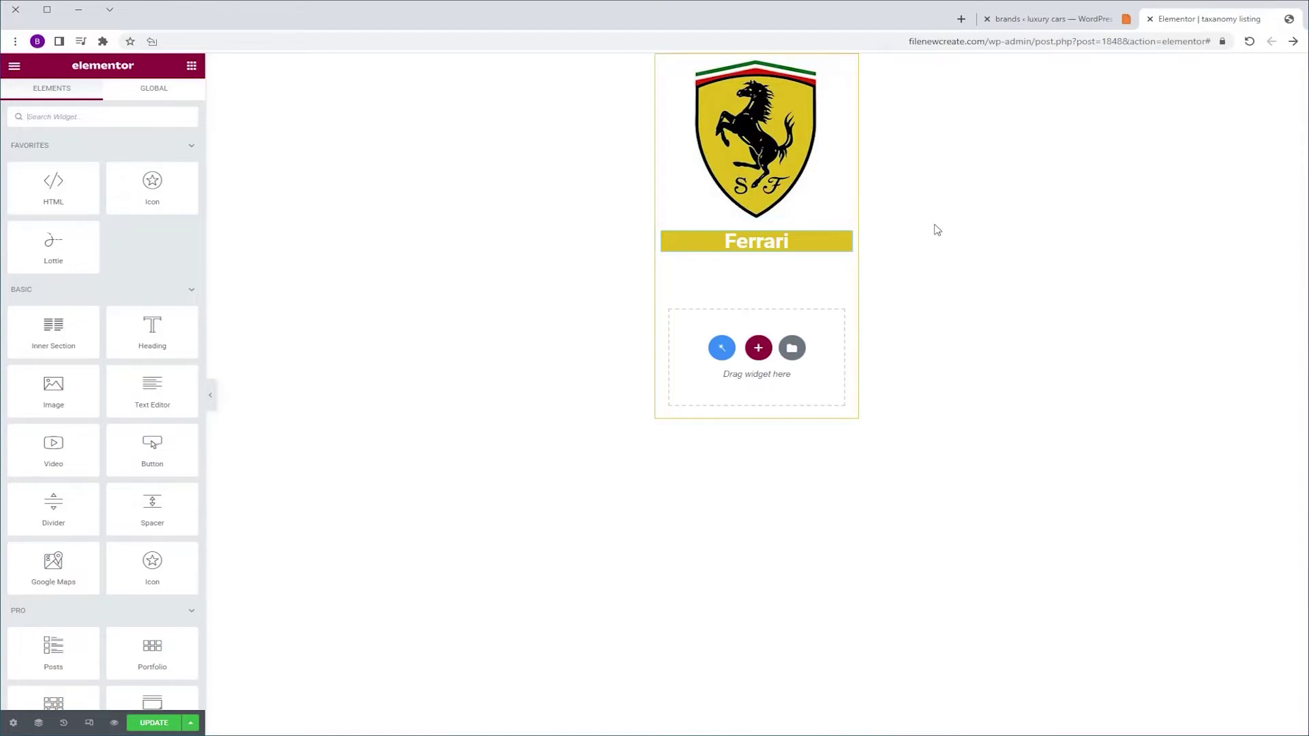
- Check the listing settings (Terms from brands, width 300), then select the Ferrari logo image
left_click(12, 723)
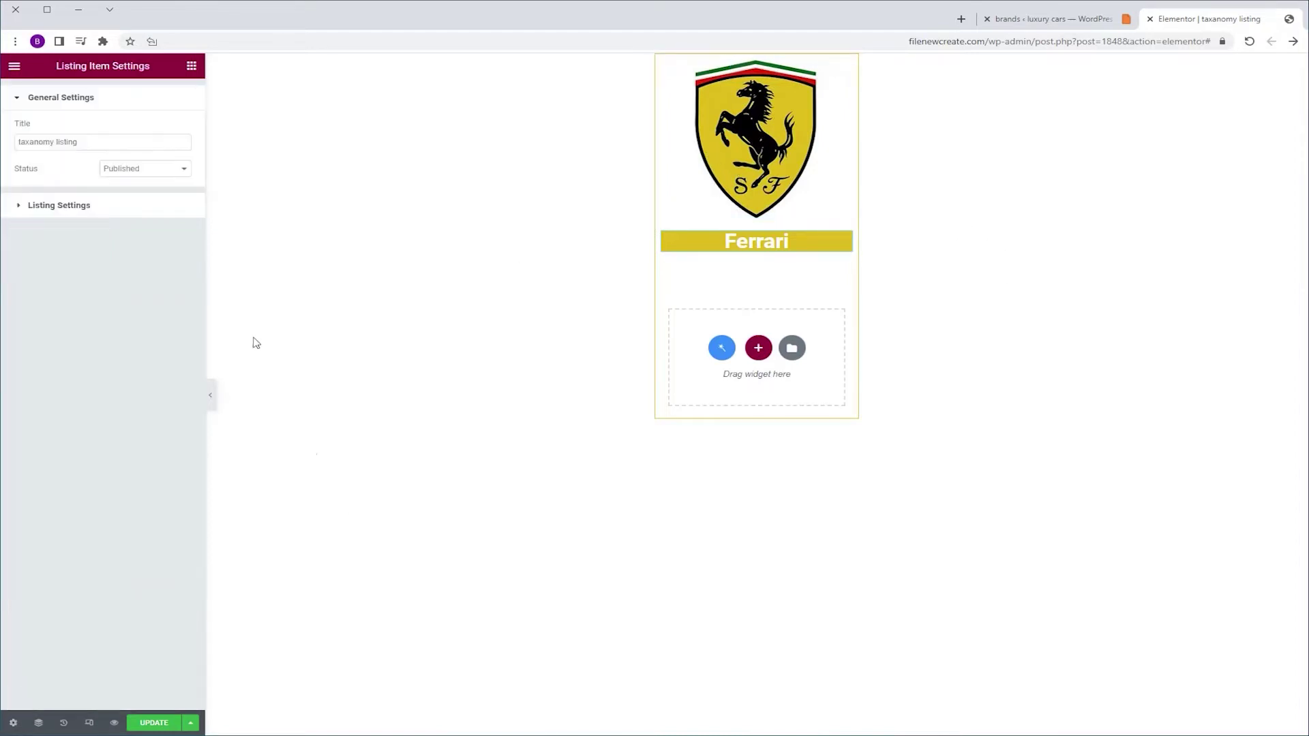
left_click(60, 204)
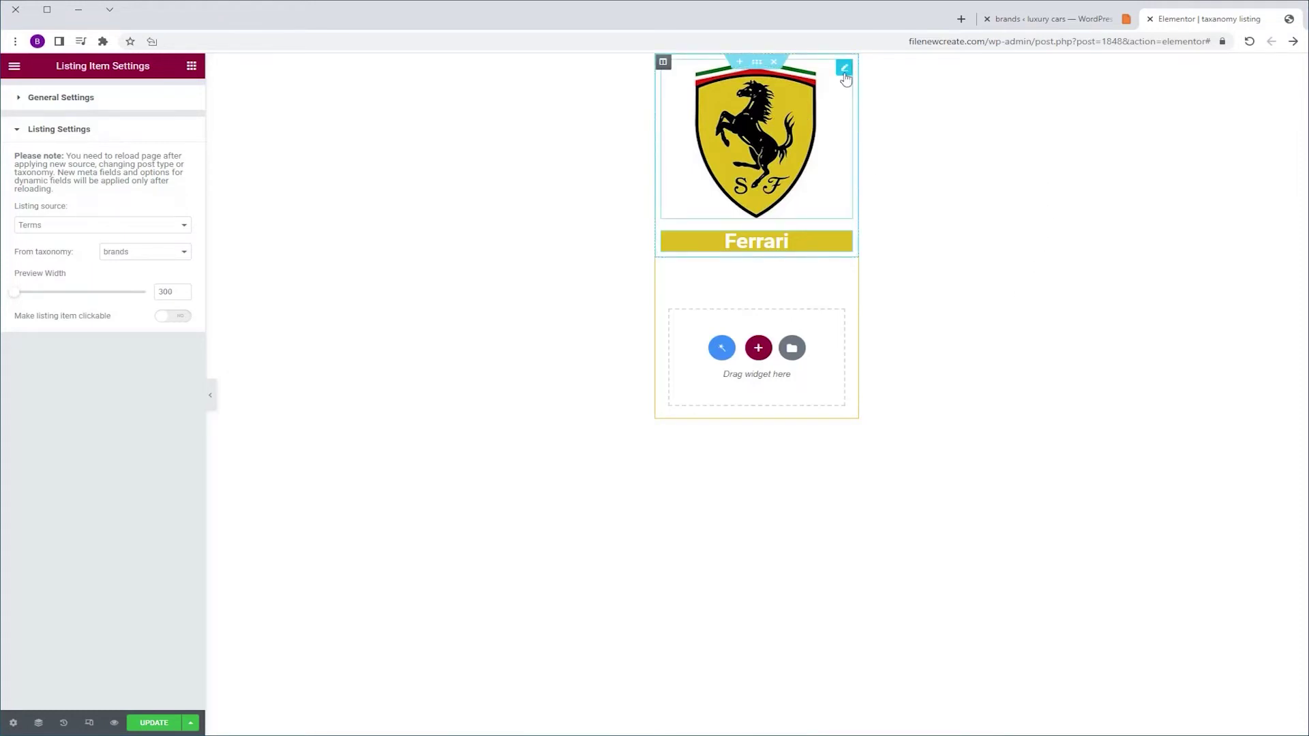
left_click(843, 68)
- Link the Ferrari logo image to a Custom URL from JetEngine Term Field: taxonomy brands, Term URL
left_click(148, 288)
left_click(167, 317)
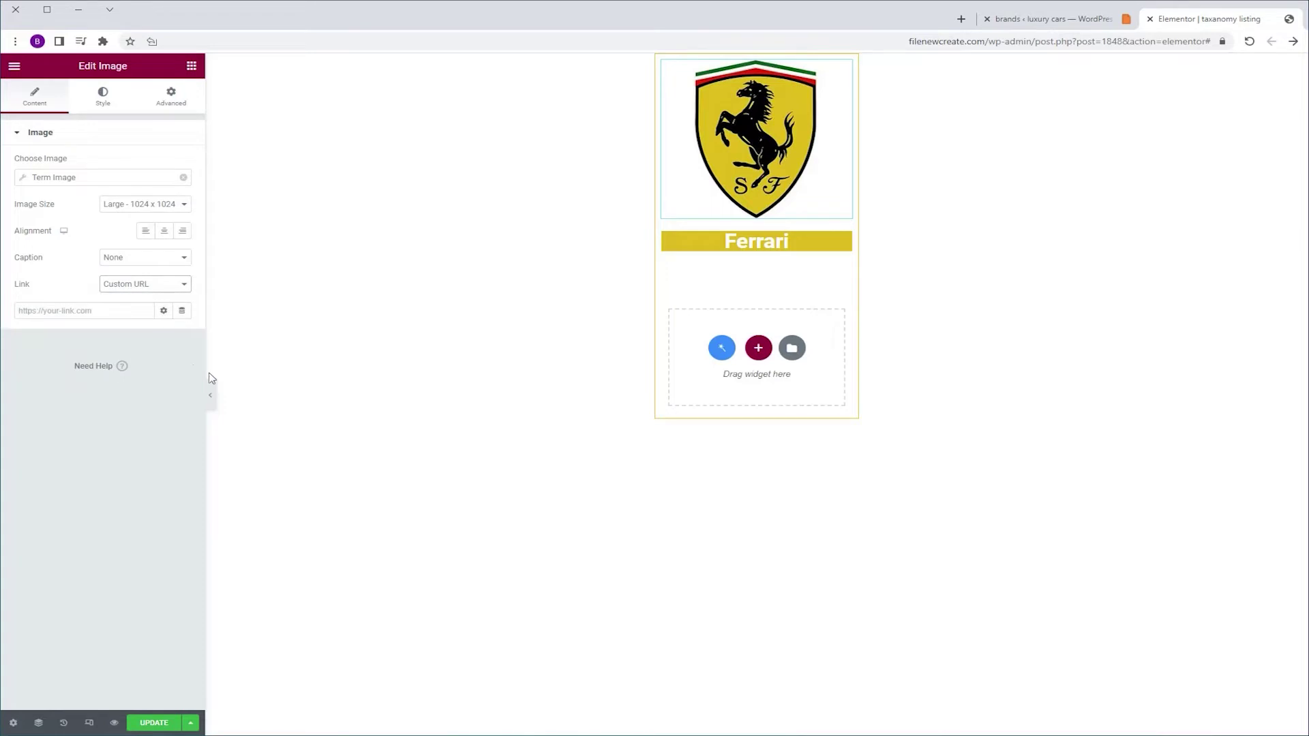
left_click(182, 311)
left_click_drag(184, 351, 184, 454)
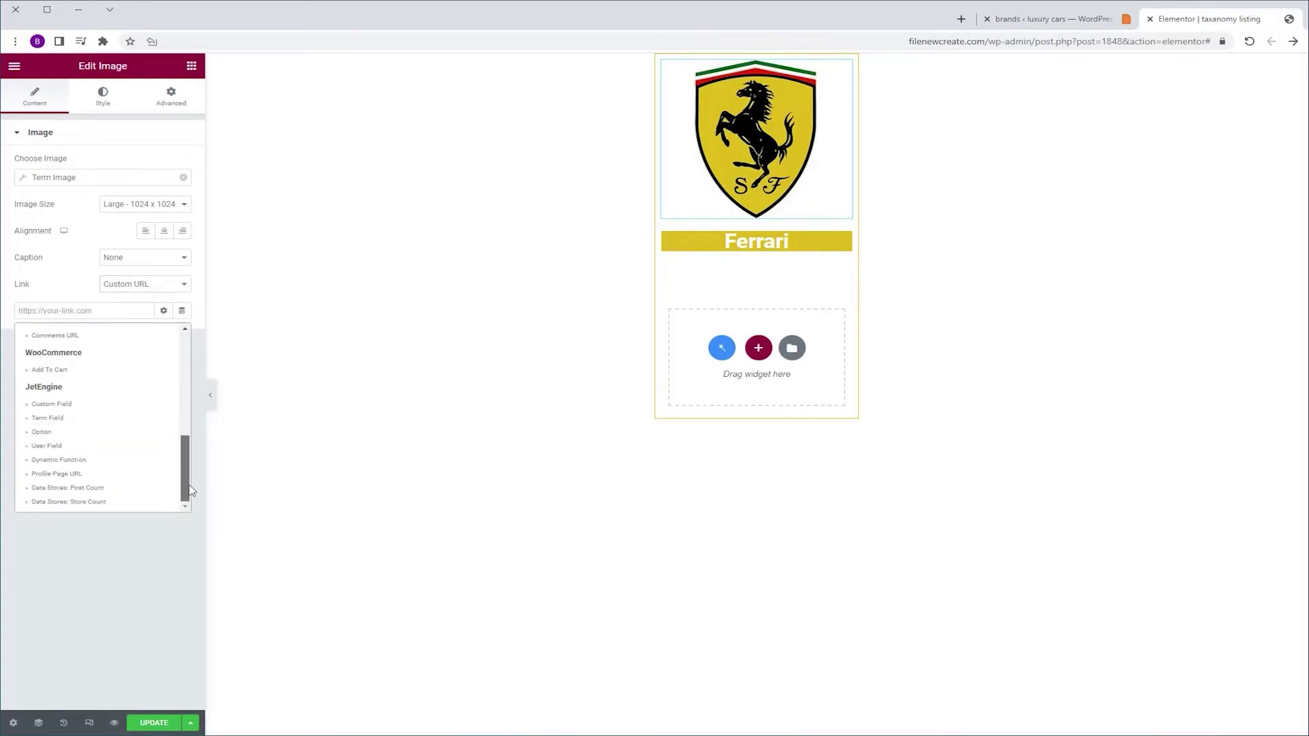
left_click(65, 419)
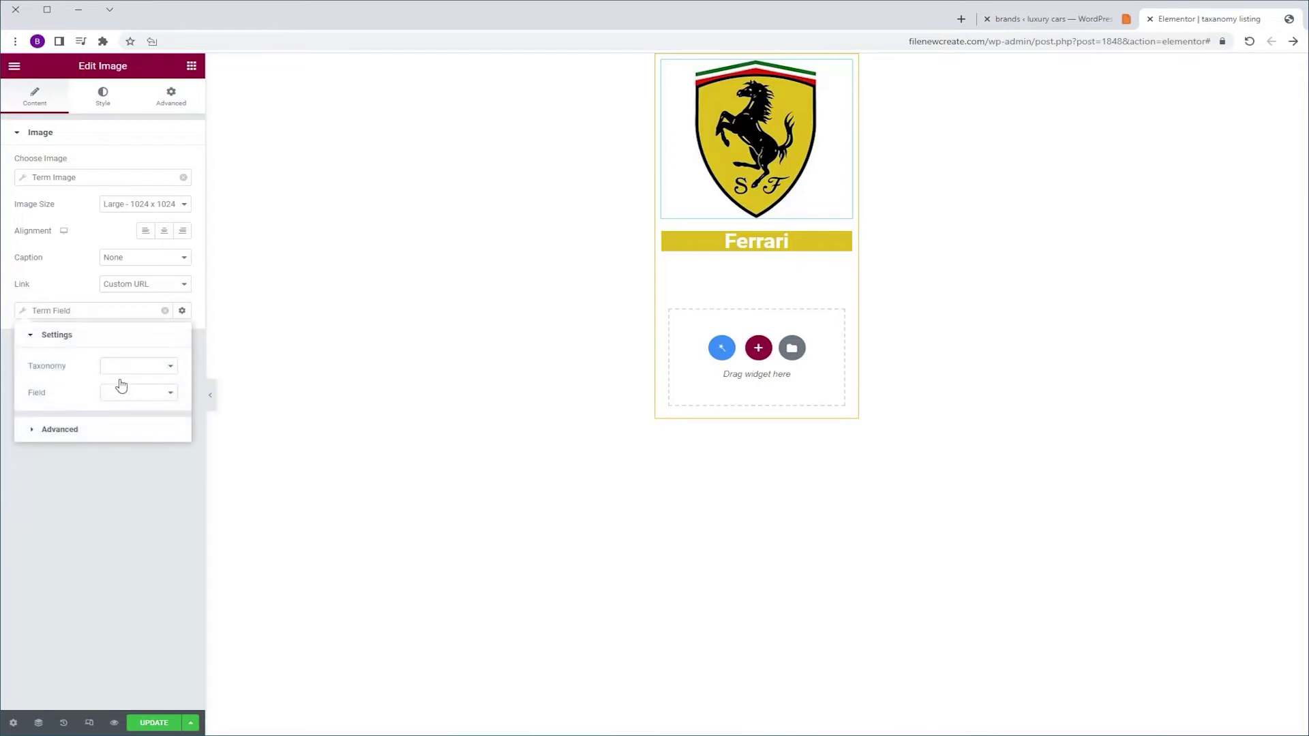
left_click(119, 366)
left_click(143, 469)
left_click(141, 393)
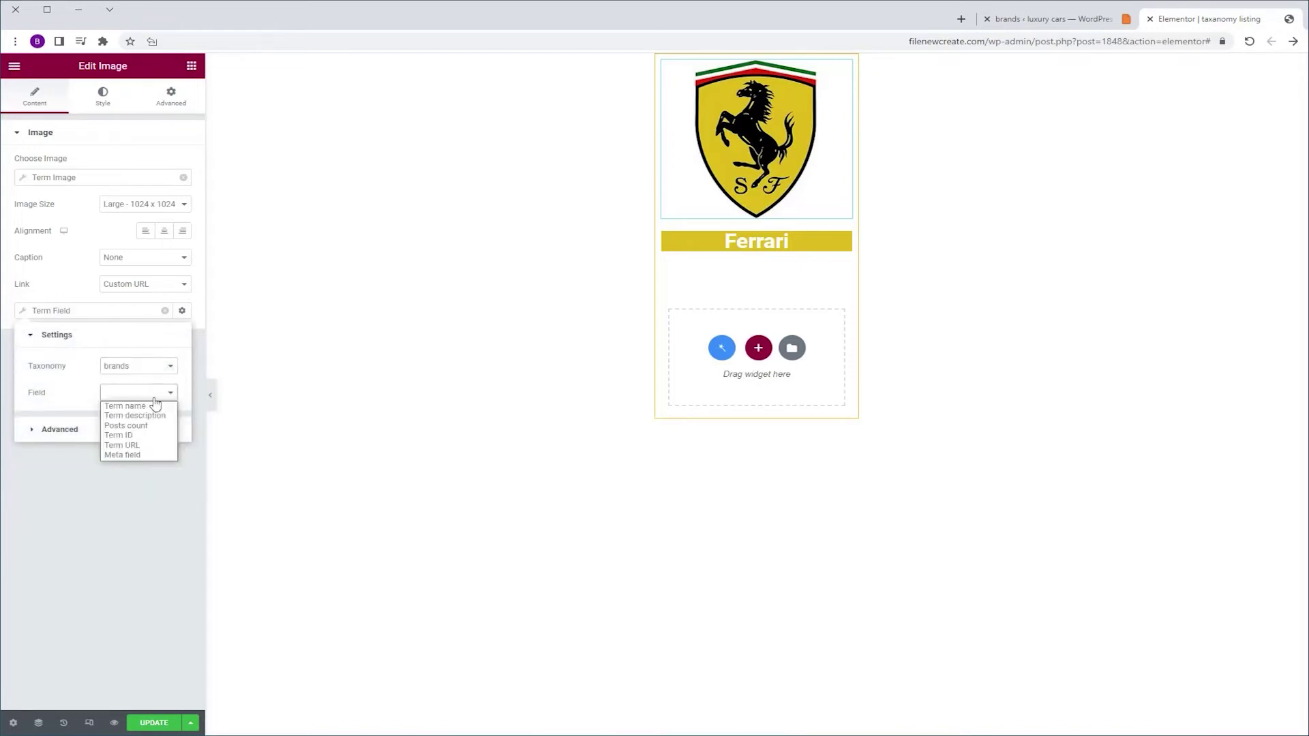
left_click(146, 446)
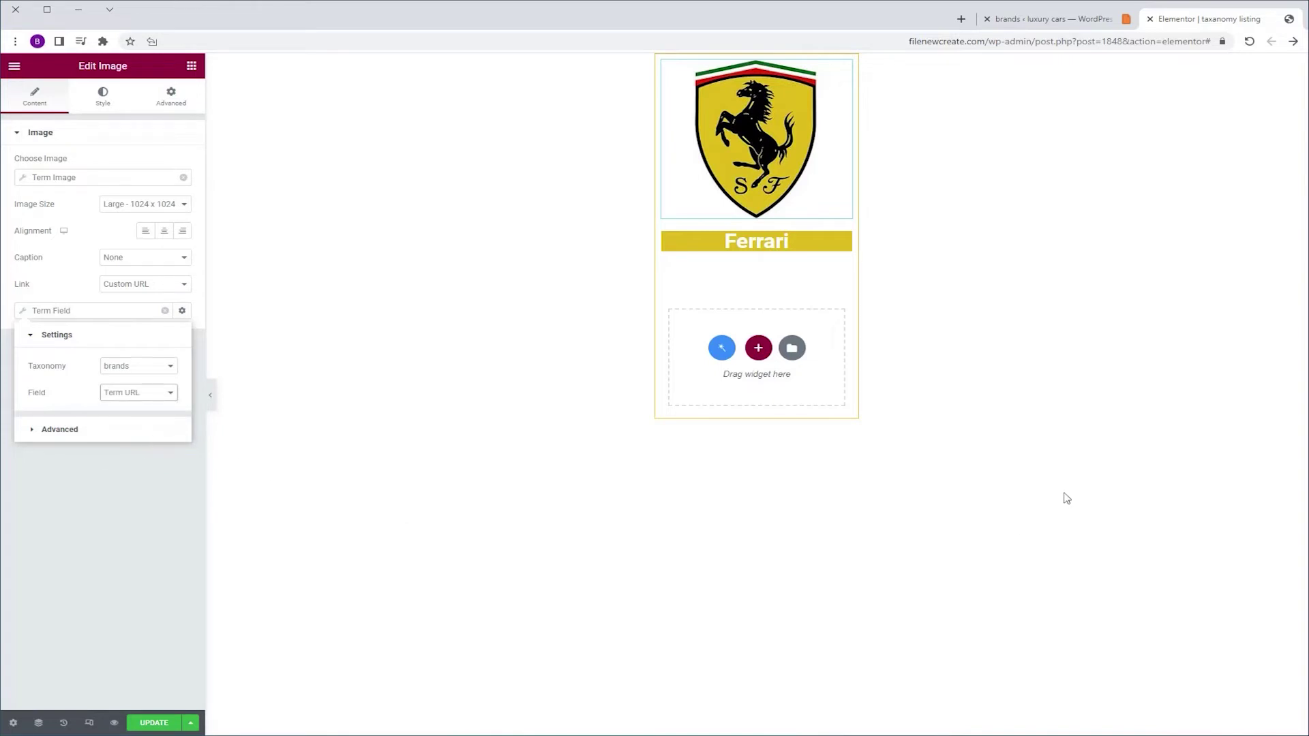
- Link the Ferrari heading to the brands Term URL via a Term Field tag and save the listing
left_click(846, 242)
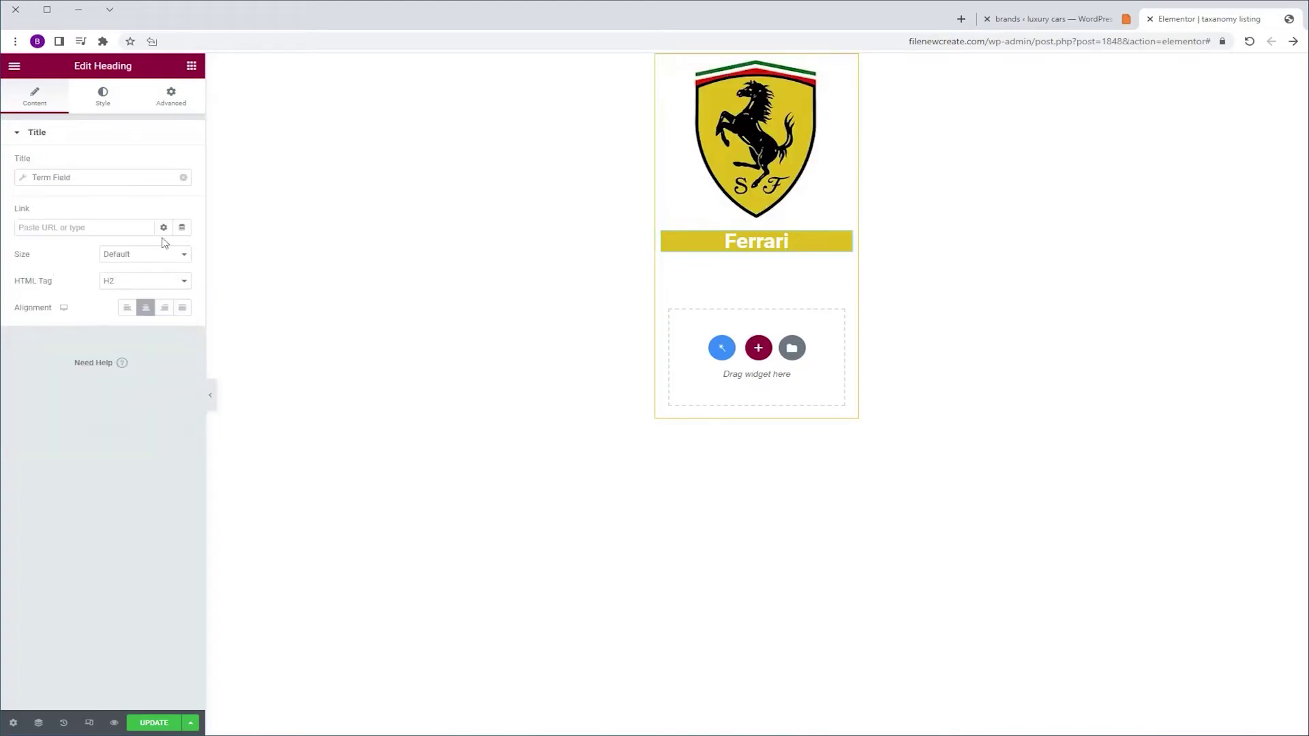
left_click(181, 227)
left_click_drag(184, 280, 190, 422)
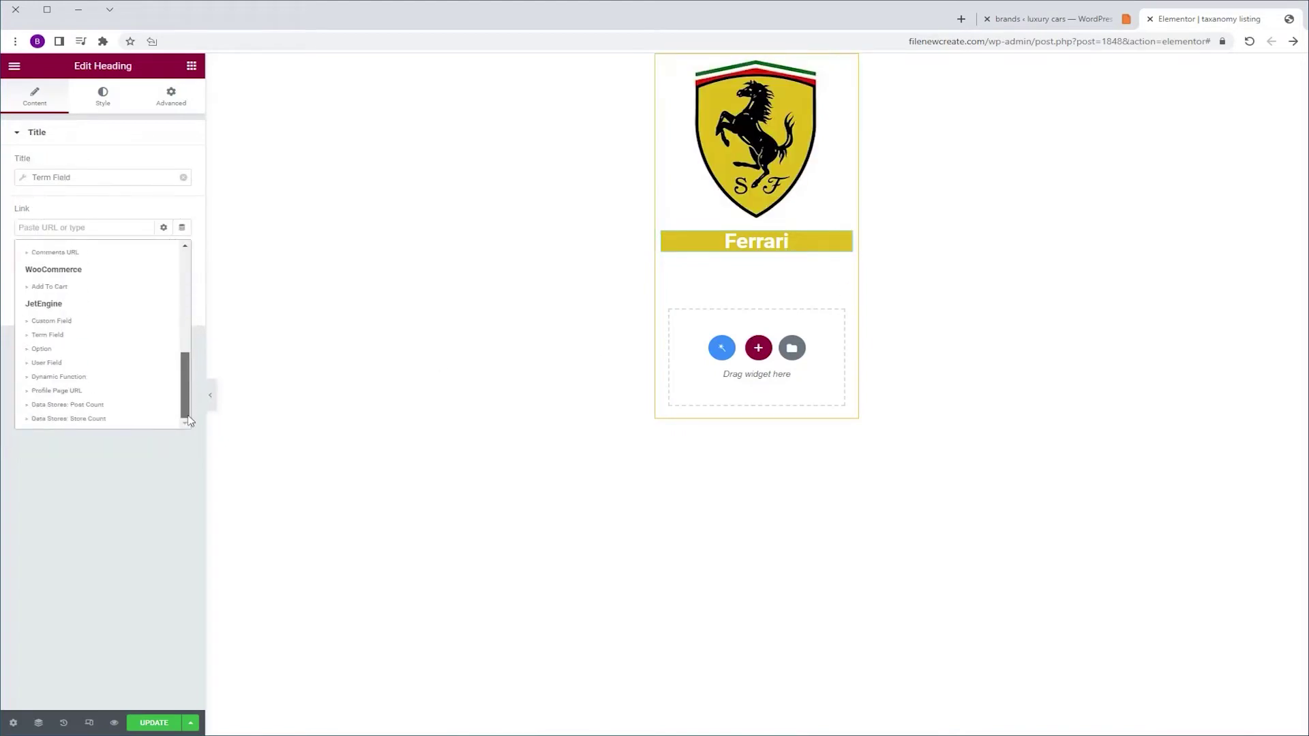
left_click(78, 337)
left_click(140, 283)
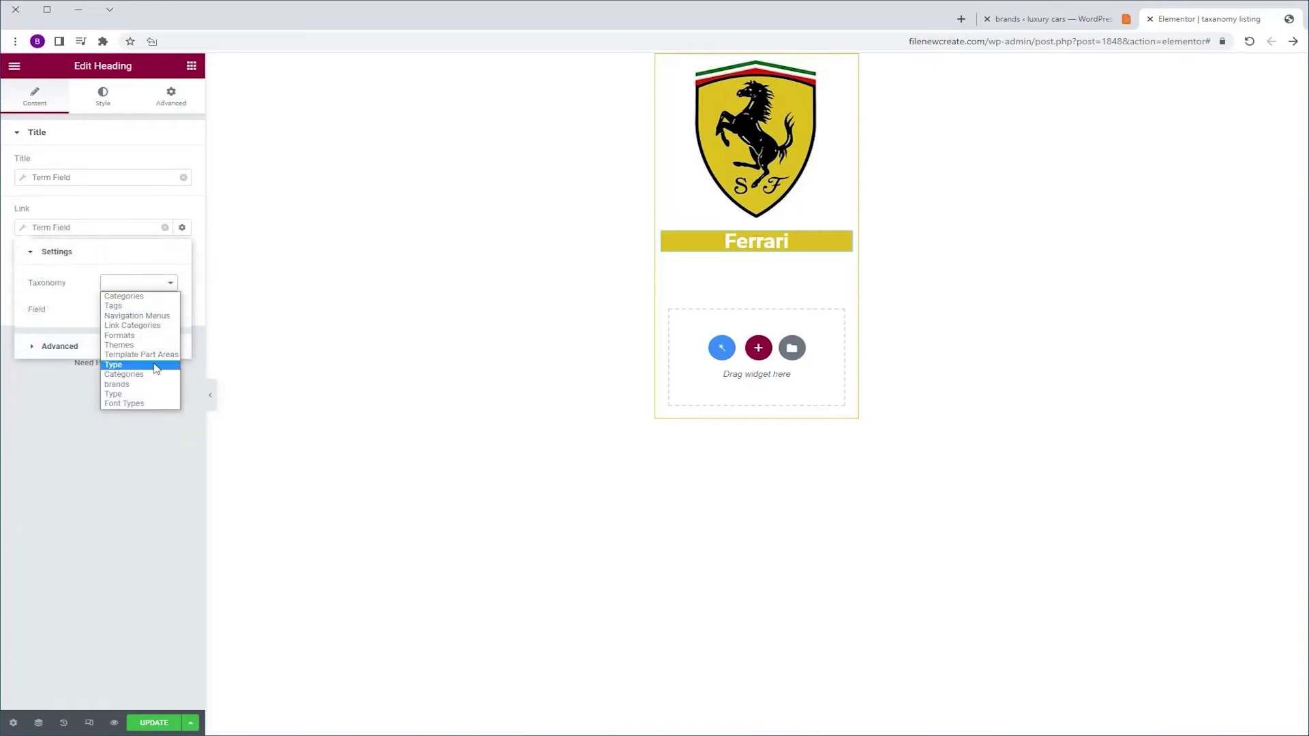
left_click(137, 384)
left_click(155, 309)
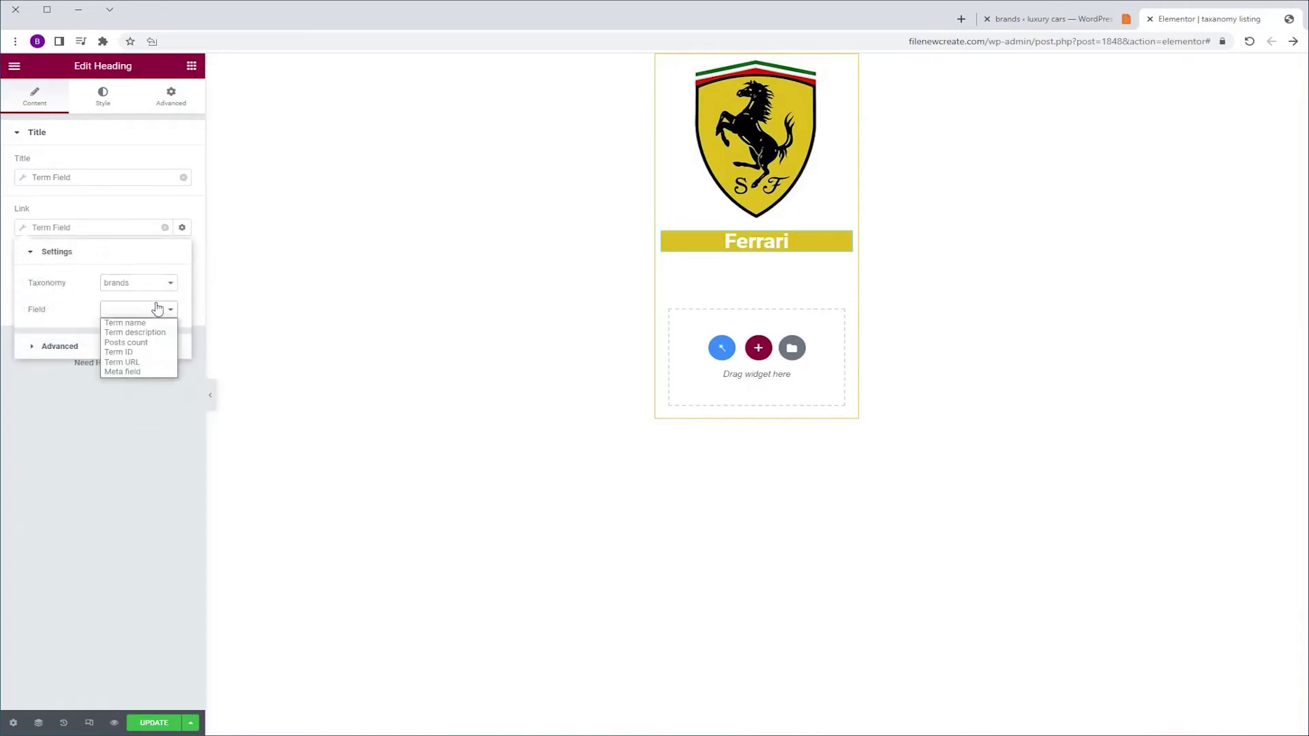
left_click(157, 362)
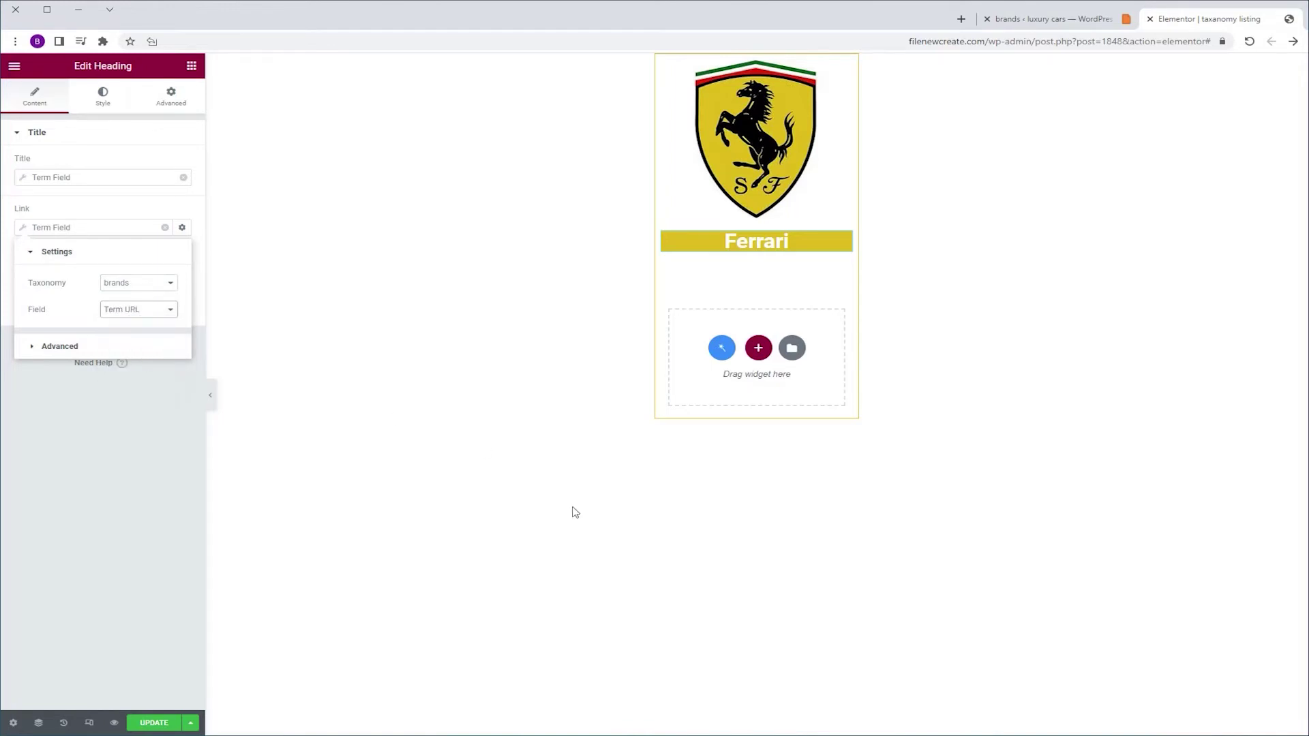
left_click(162, 727)
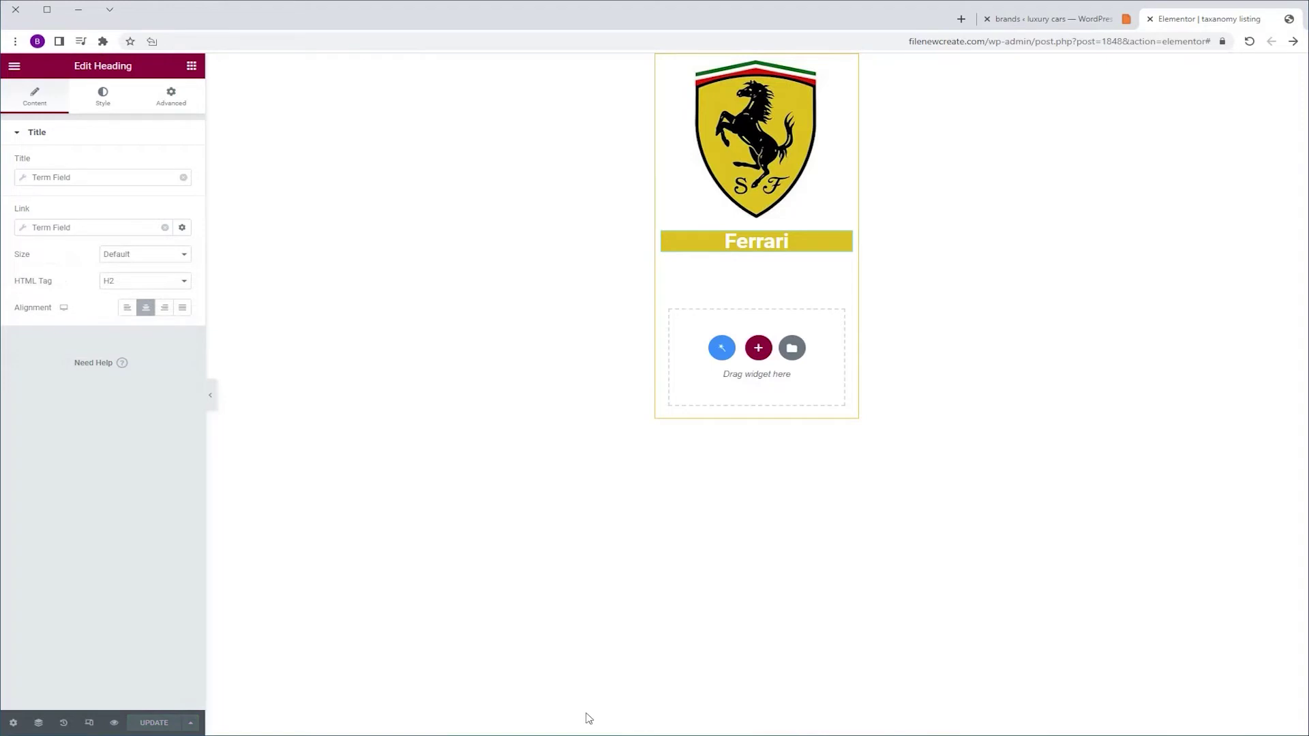
- Open the Home page in the editor via Finder (Ctrl+E) and start a new section at its bottom
key("ctrl+e")
type("da")
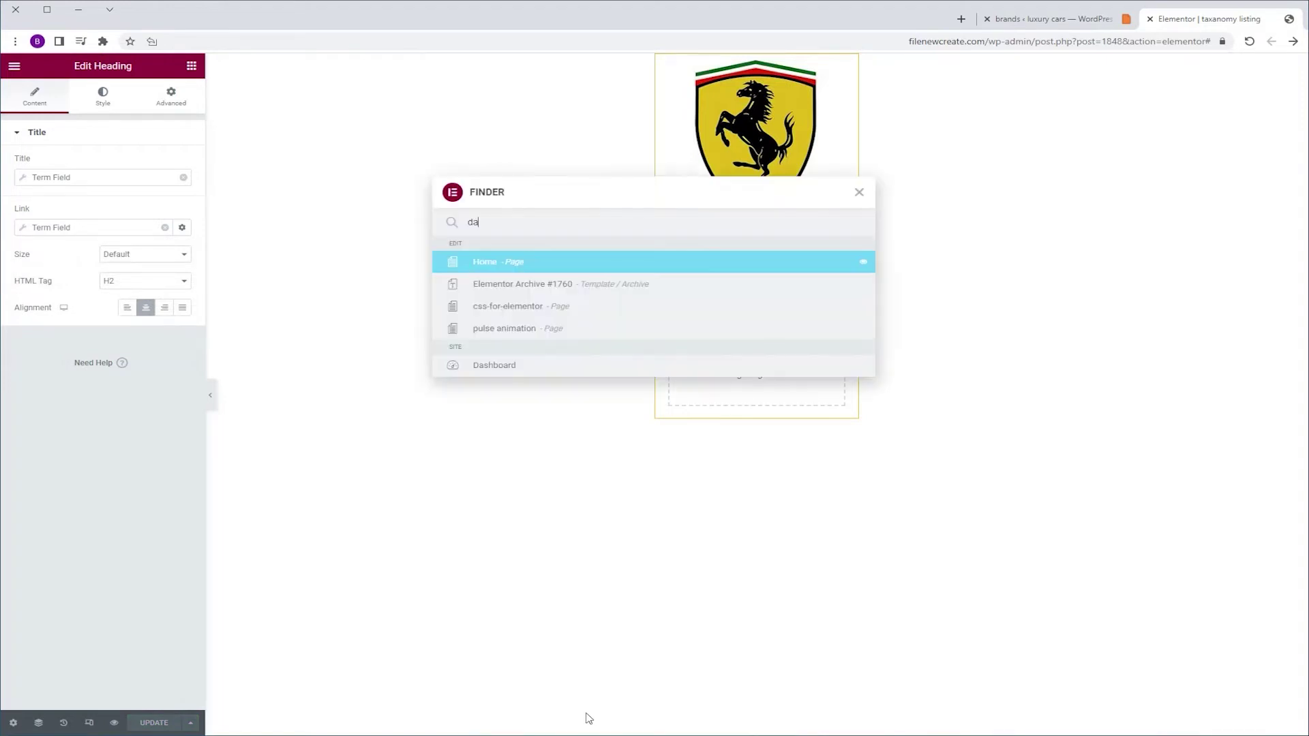
left_click(636, 267, "ctrl")
left_click(911, 19)
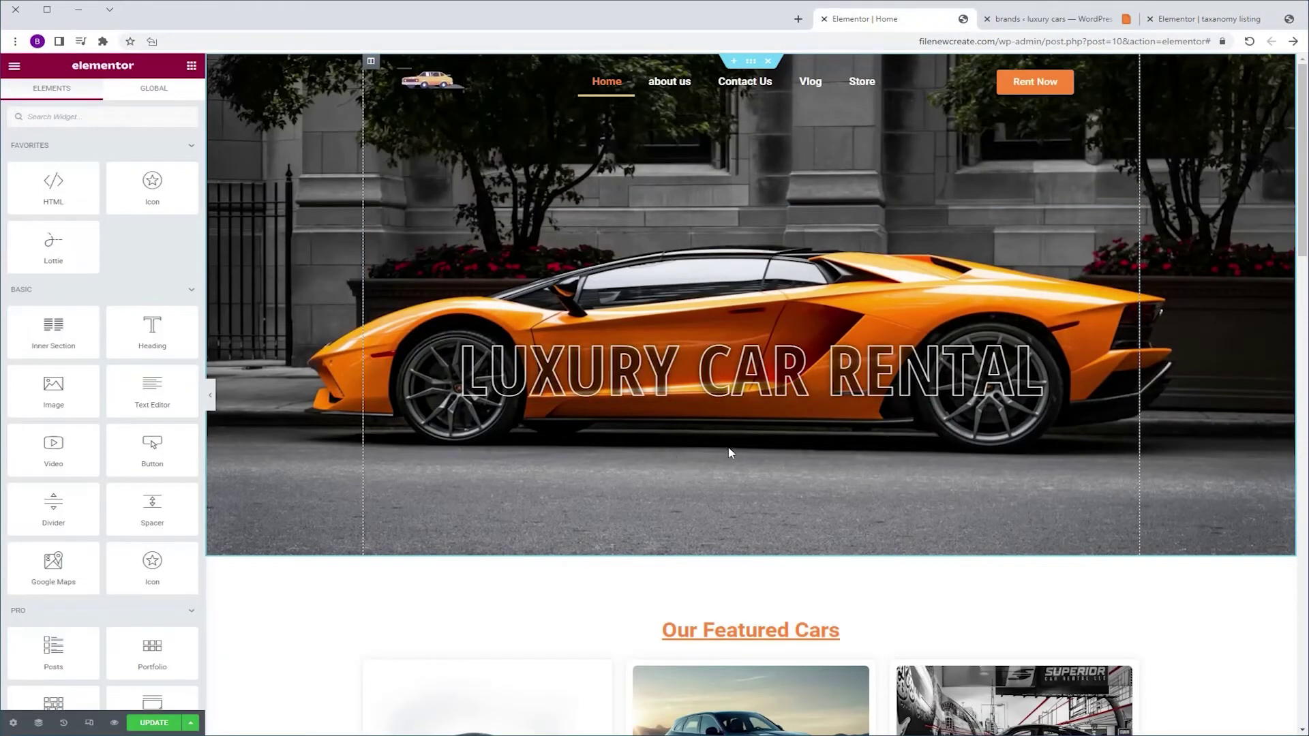
left_click_drag(1299, 104, 1278, 595)
left_click(752, 559)
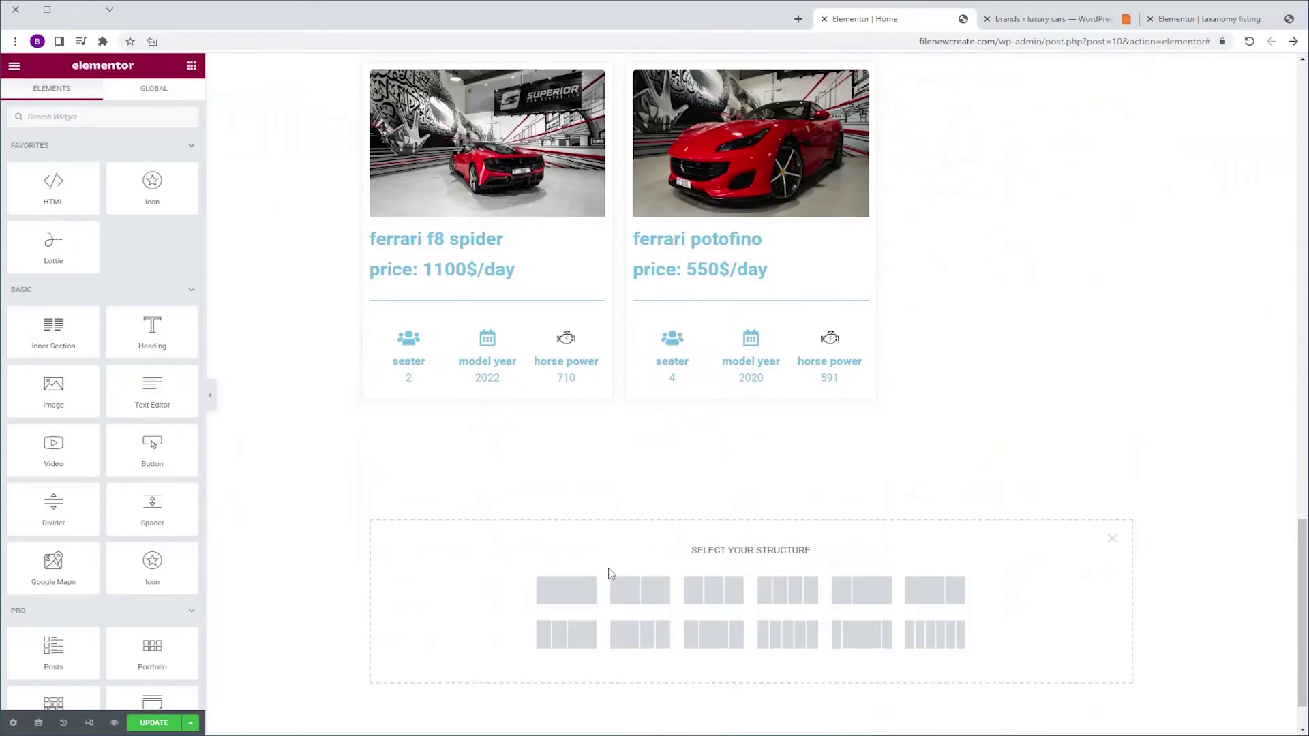
- Add a one-column section holding a centre-aligned Heading widget reading 'browse by brands'
left_click(576, 592)
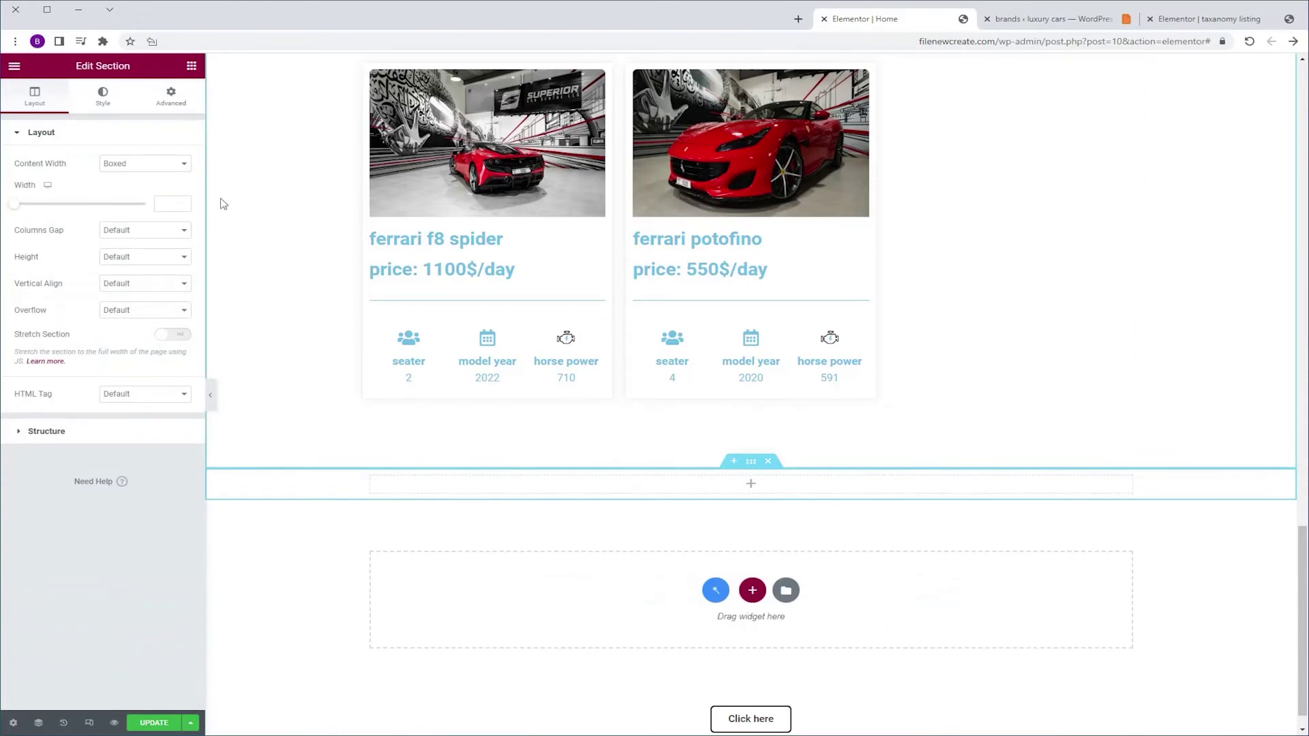
left_click(192, 66)
left_click_drag(152, 331, 684, 485)
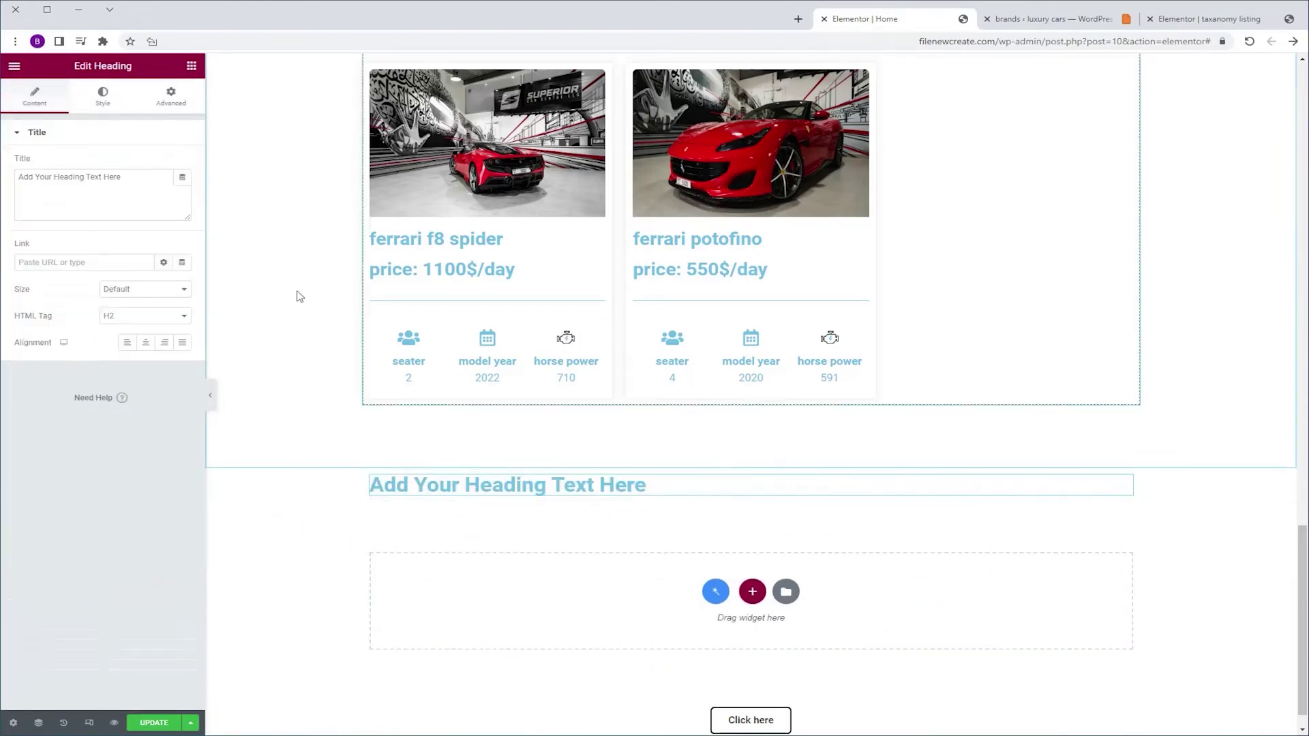
left_click(145, 343)
triple_click(94, 179)
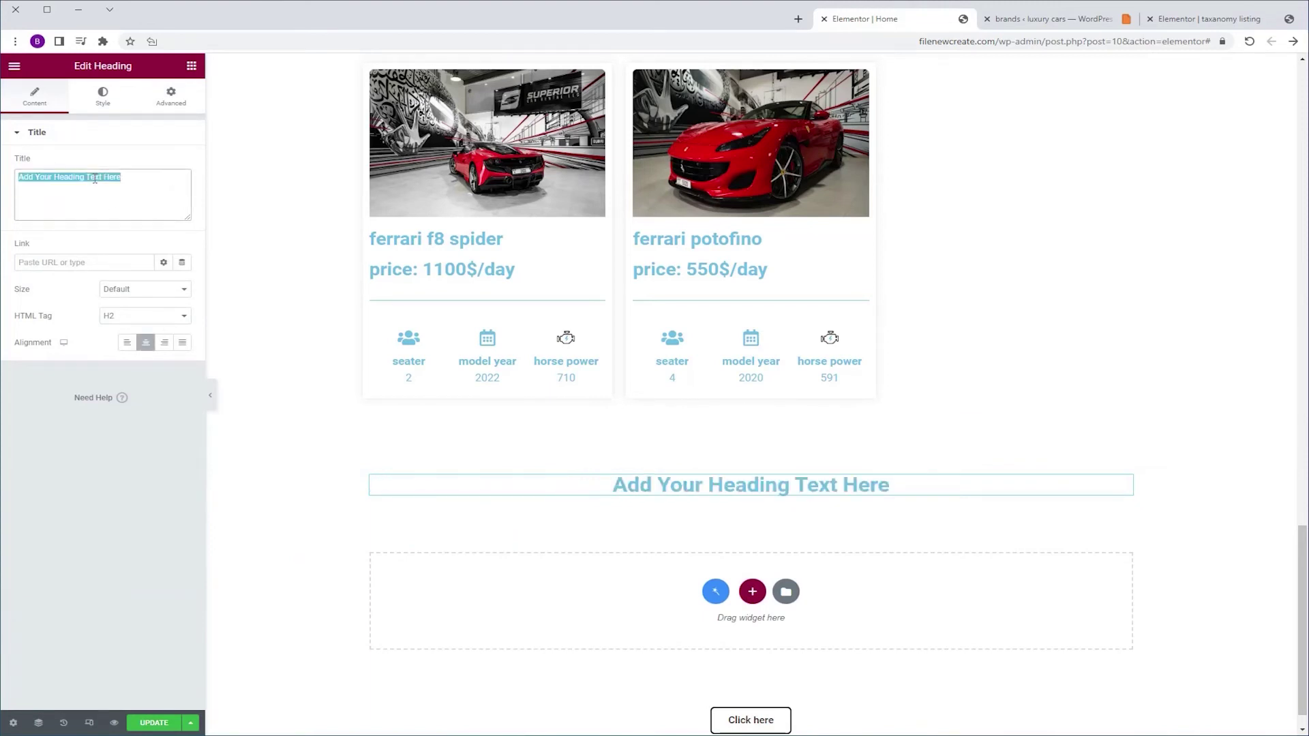
type("browse by brands")
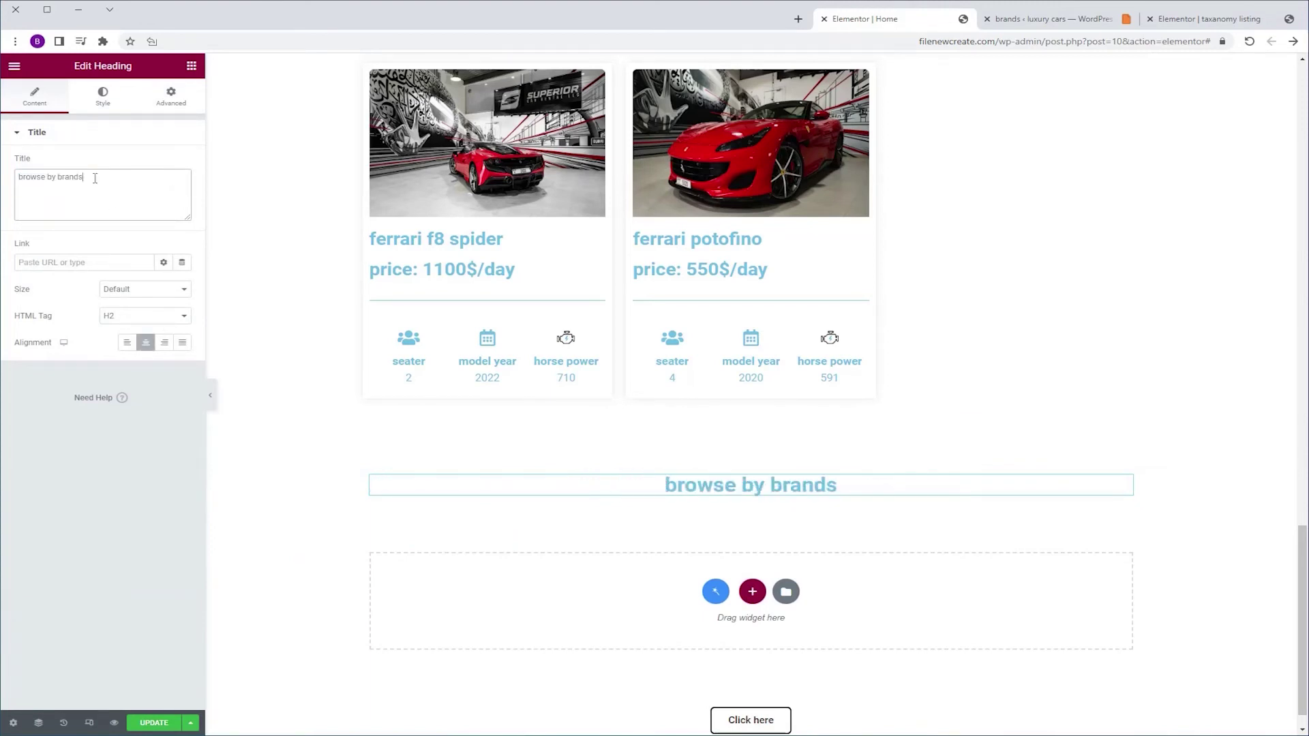
left_click(102, 96)
- Style the heading with the global Accent colour, Capitalize text transform and Underline decoration
left_click(163, 165)
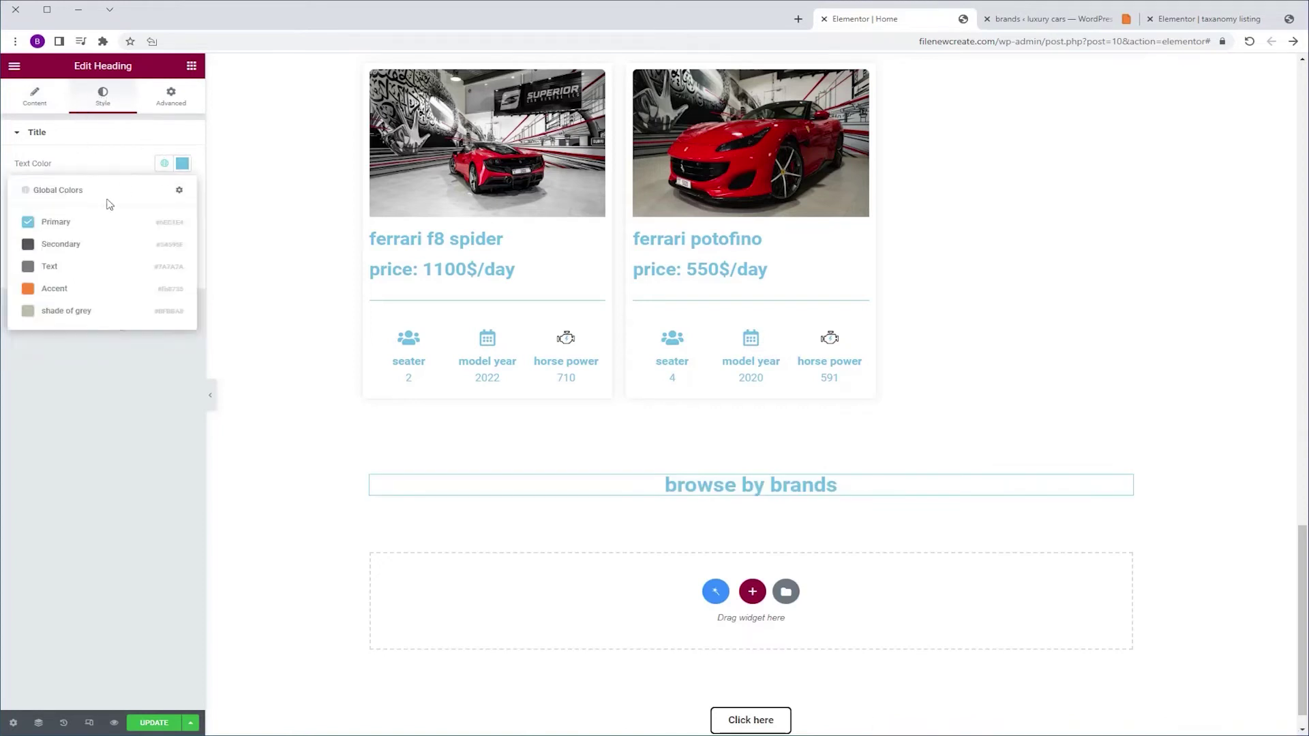
left_click(61, 293)
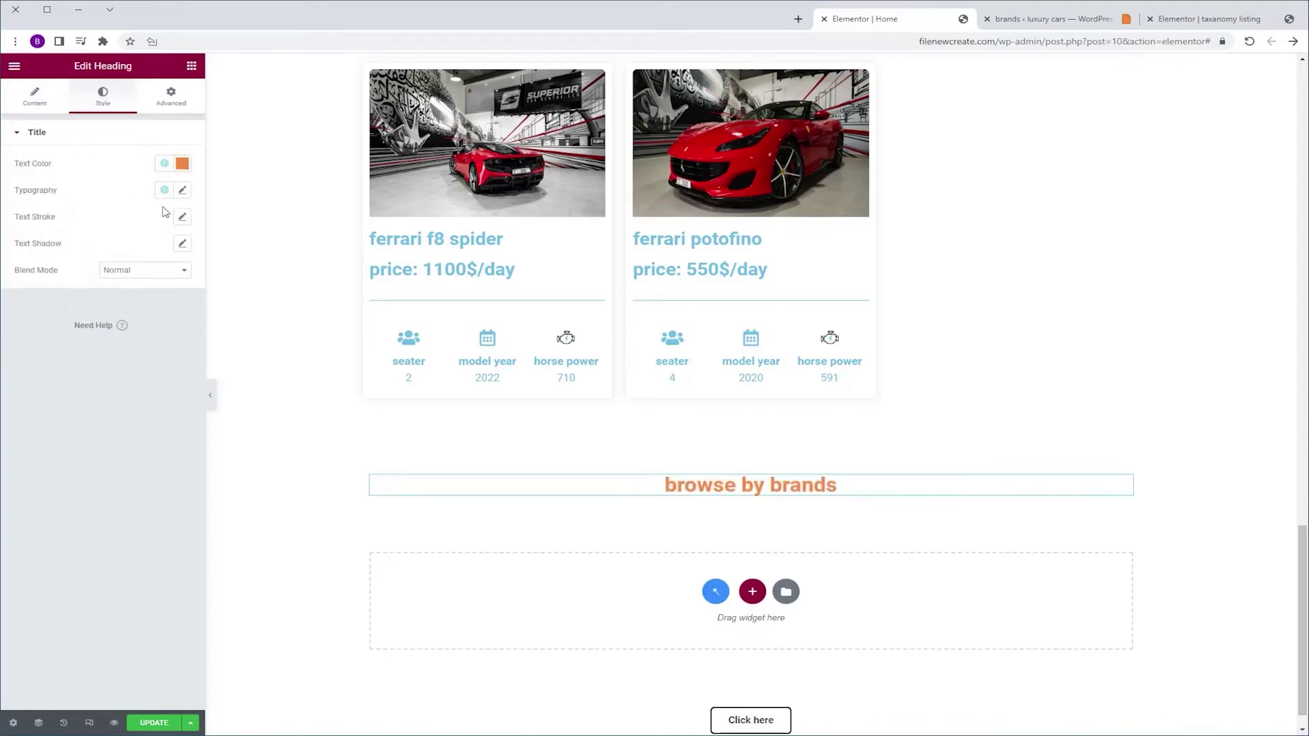
left_click(182, 192)
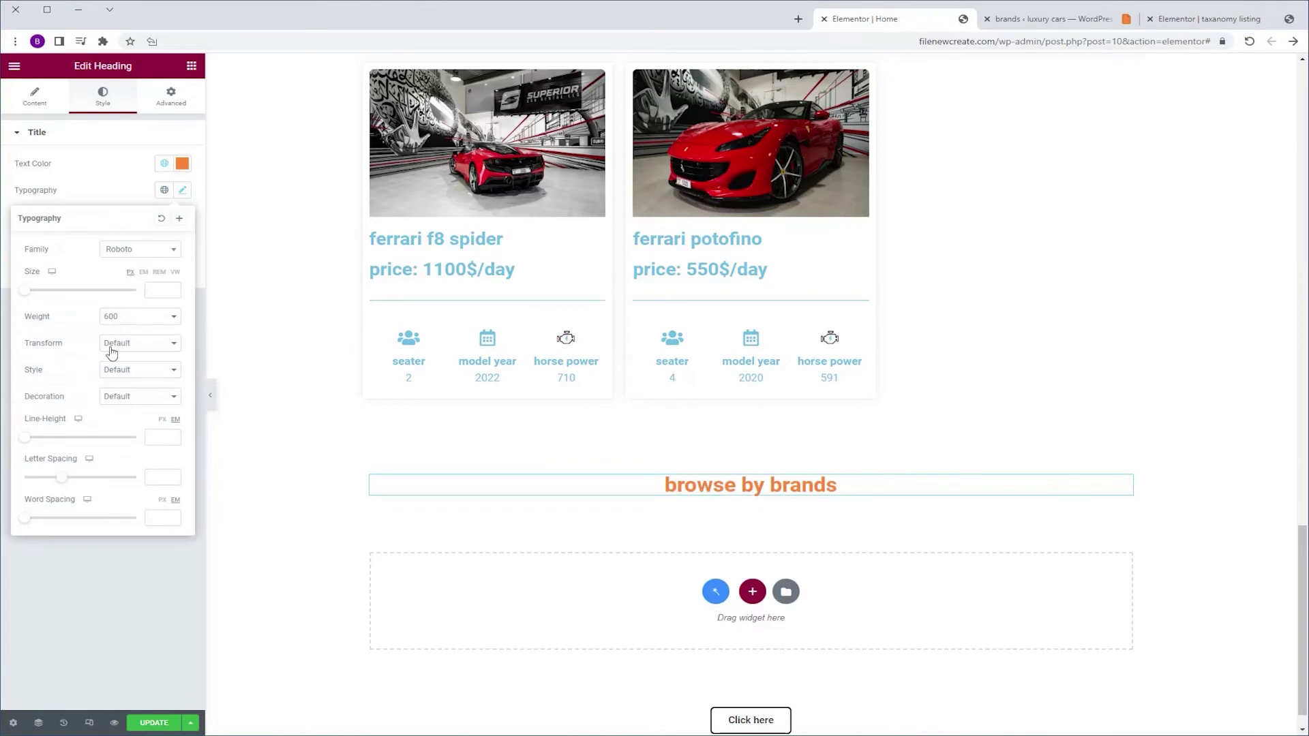
left_click(127, 344)
left_click(156, 385)
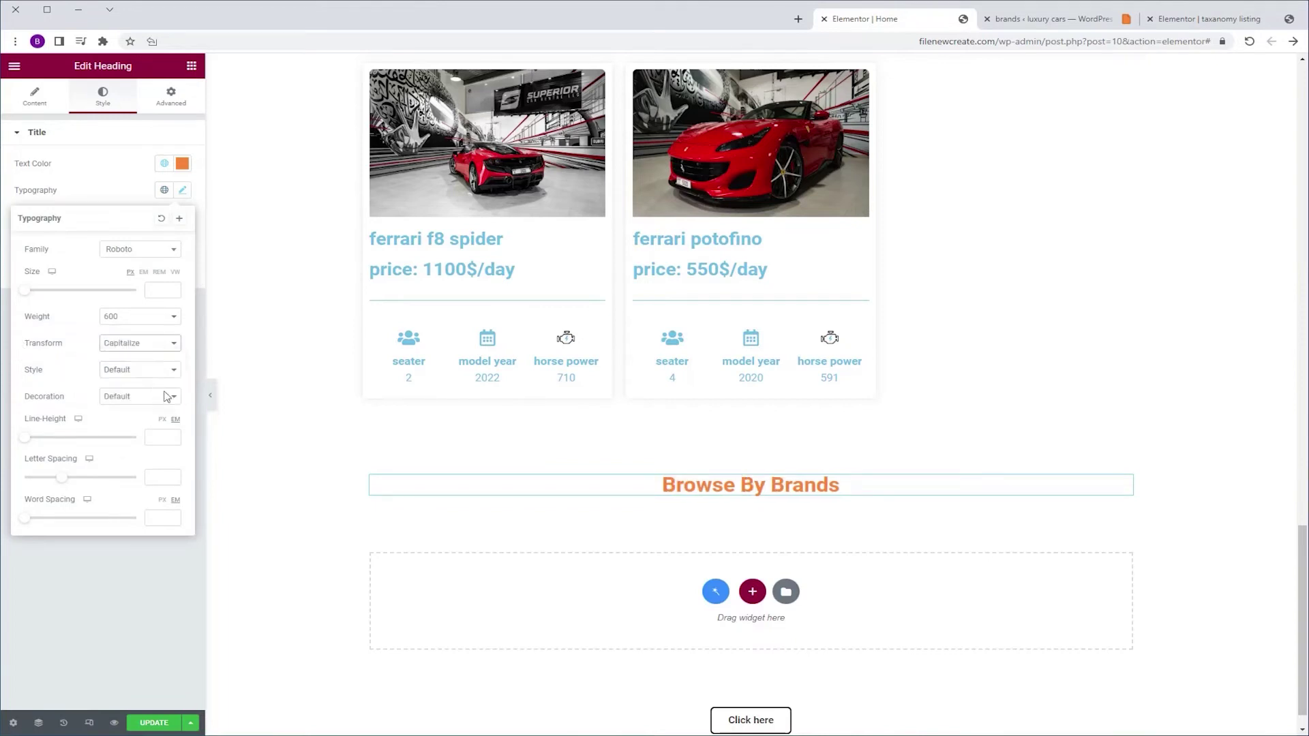
left_click(145, 400)
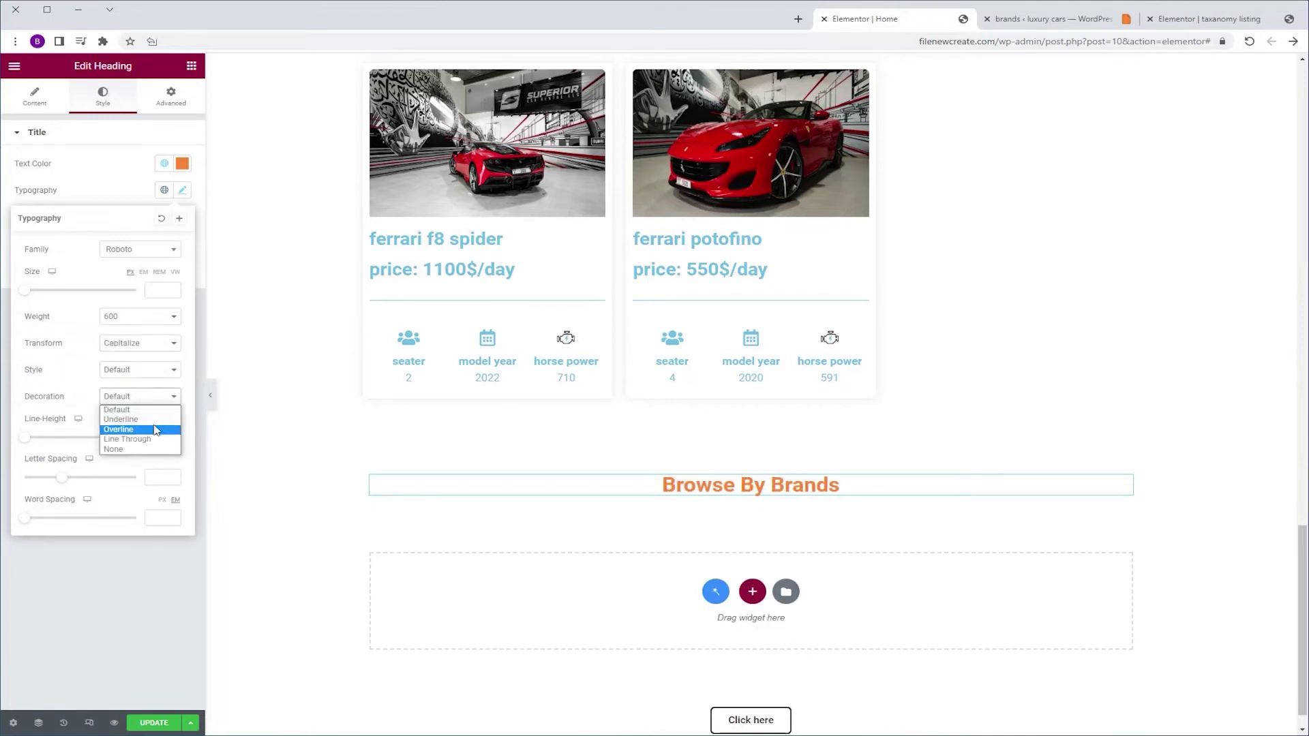
left_click(151, 418)
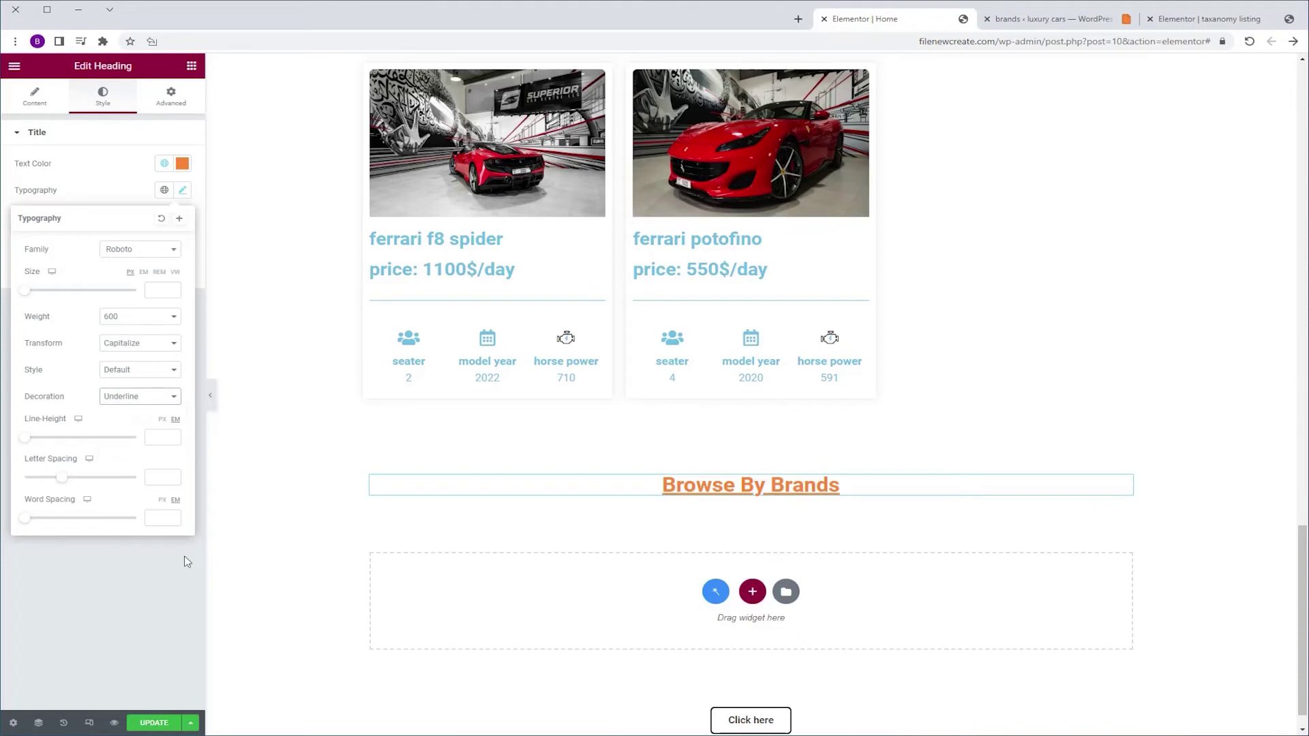
left_click(191, 66)
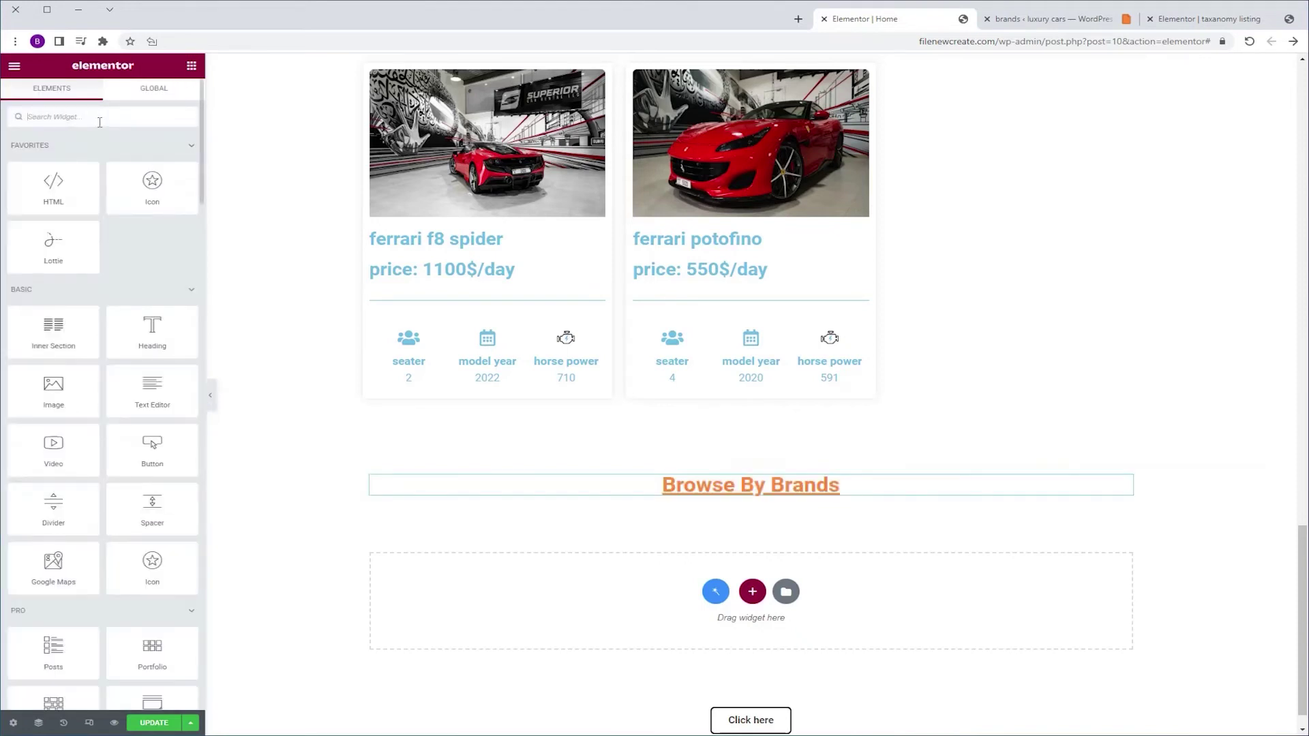
- Place a Listing Grid below the heading showing the 'taxonomy listing' in 5 columns
type("ist")
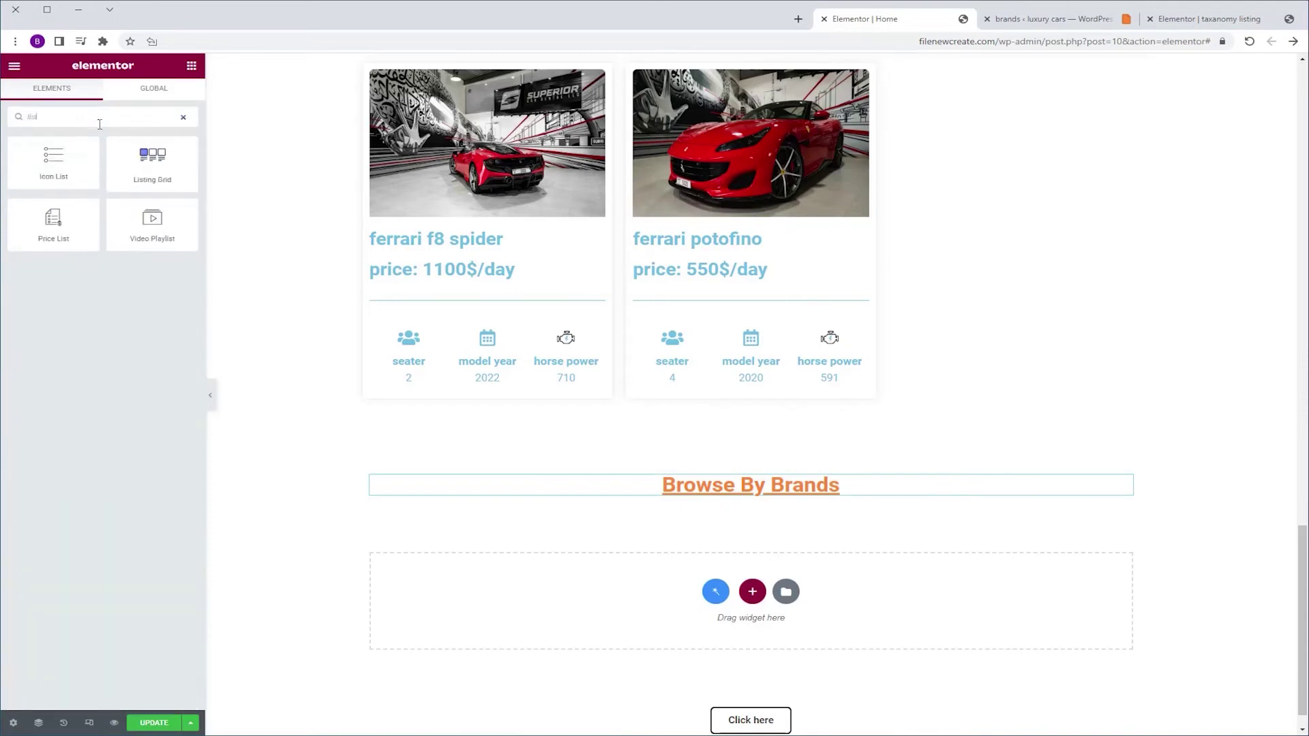
left_click_drag(152, 164, 755, 496)
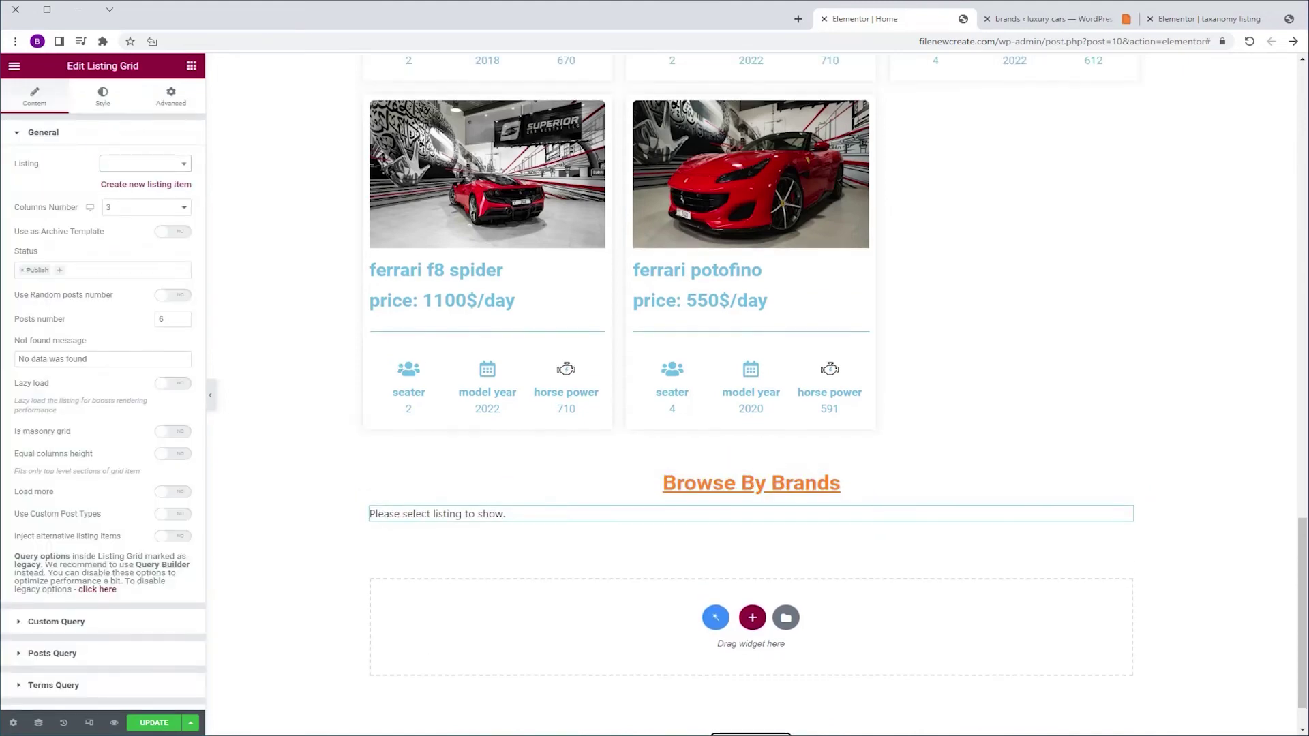
left_click(145, 164)
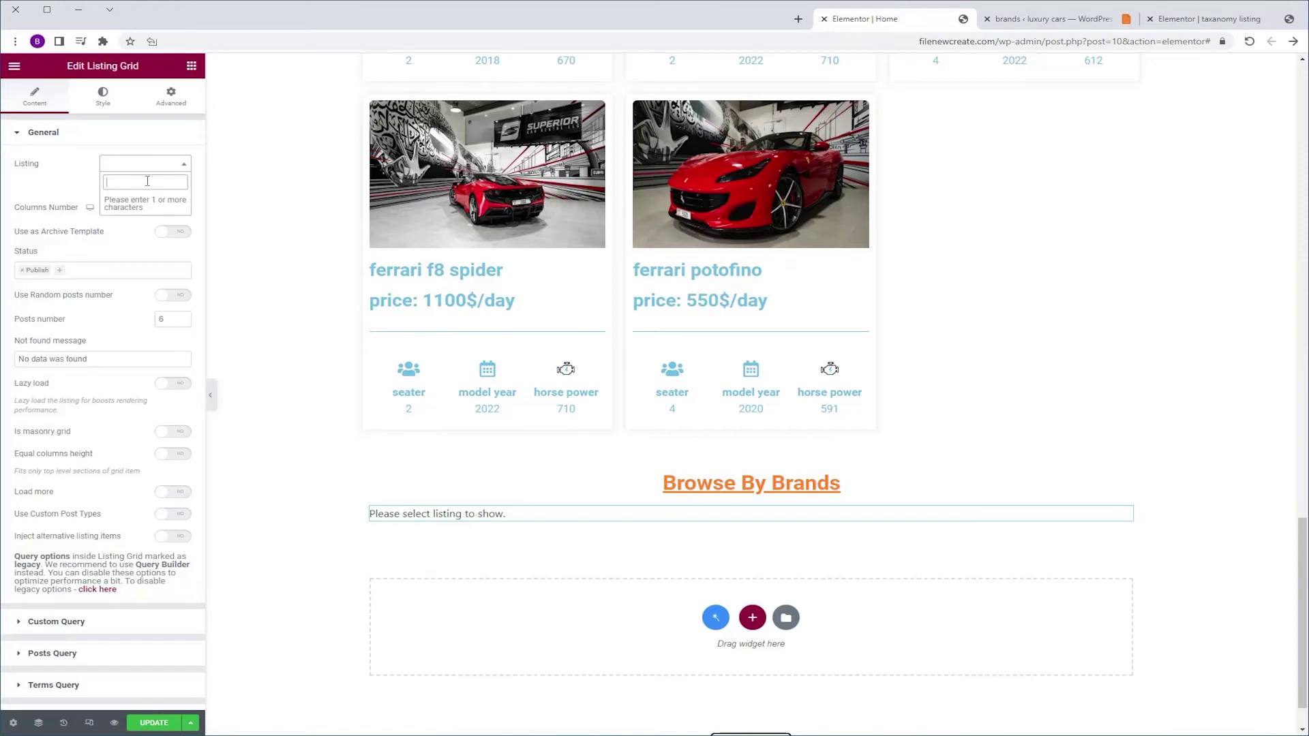
type("ta")
left_click(149, 200)
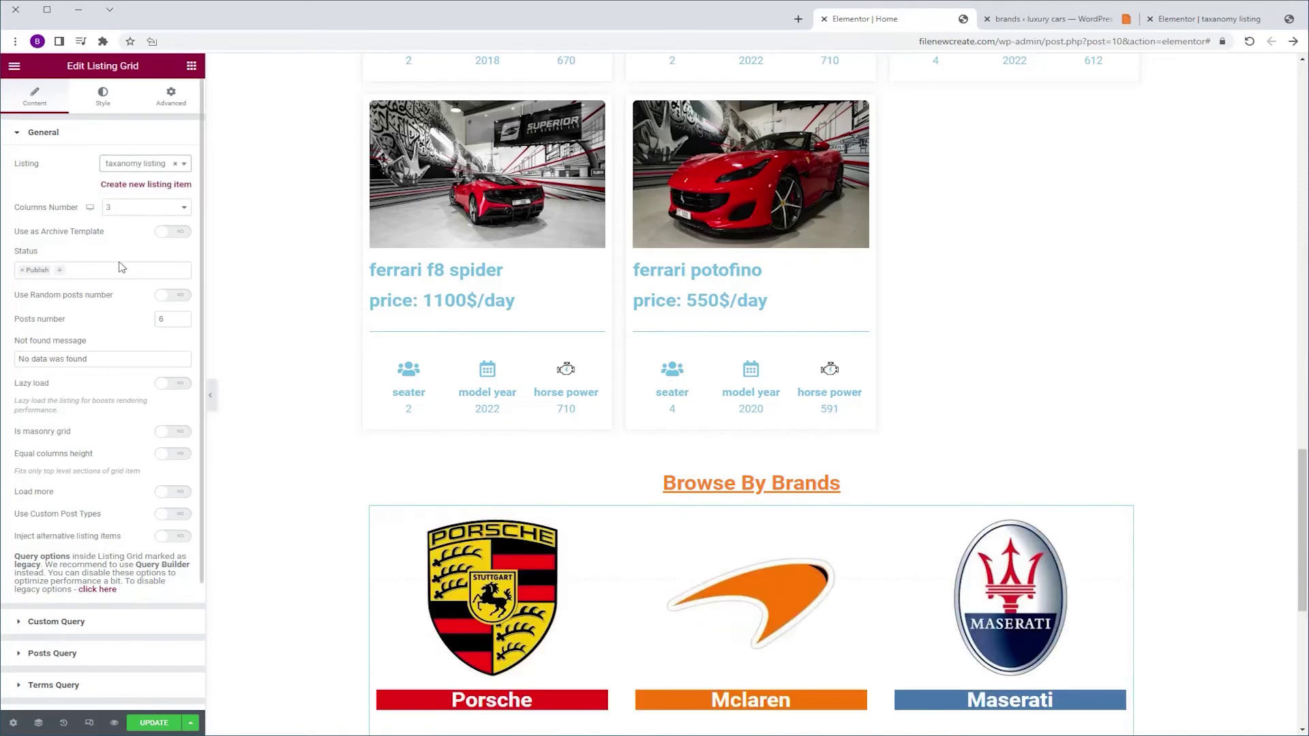
left_click(147, 208)
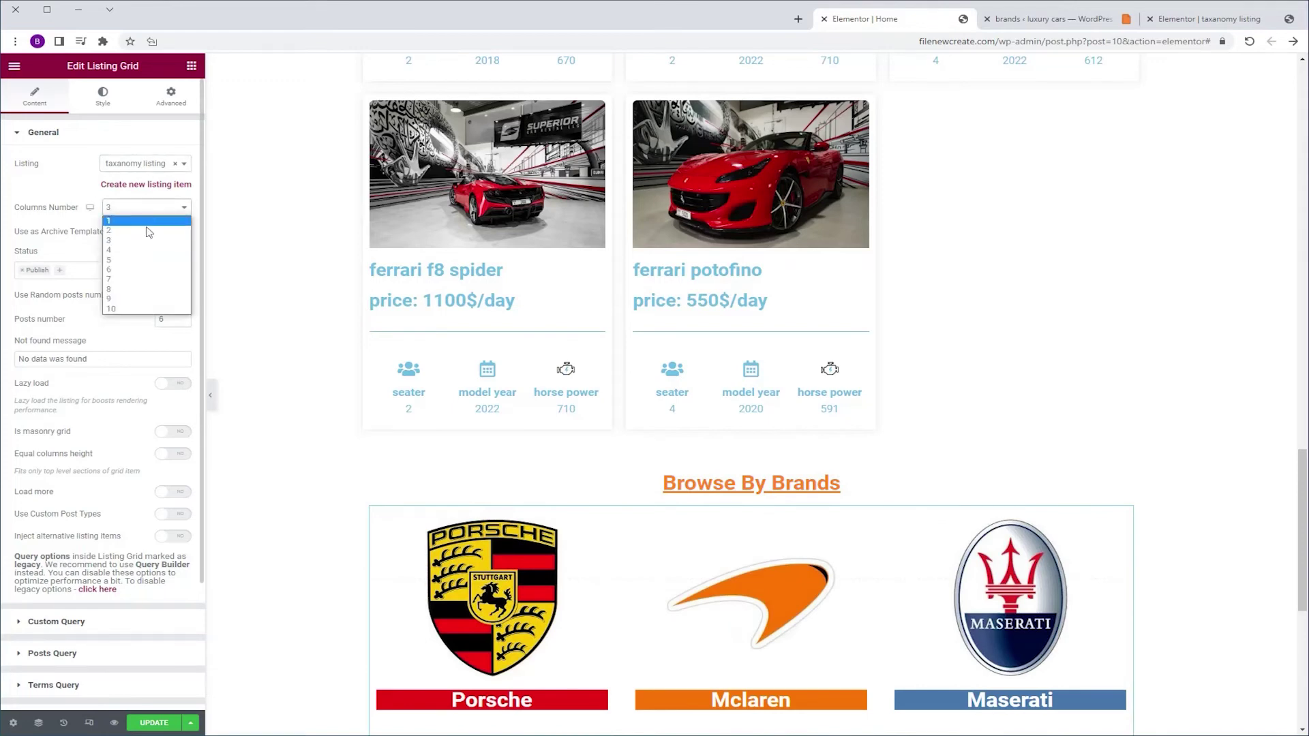
left_click(147, 258)
scroll(479, 500, "down", 2)
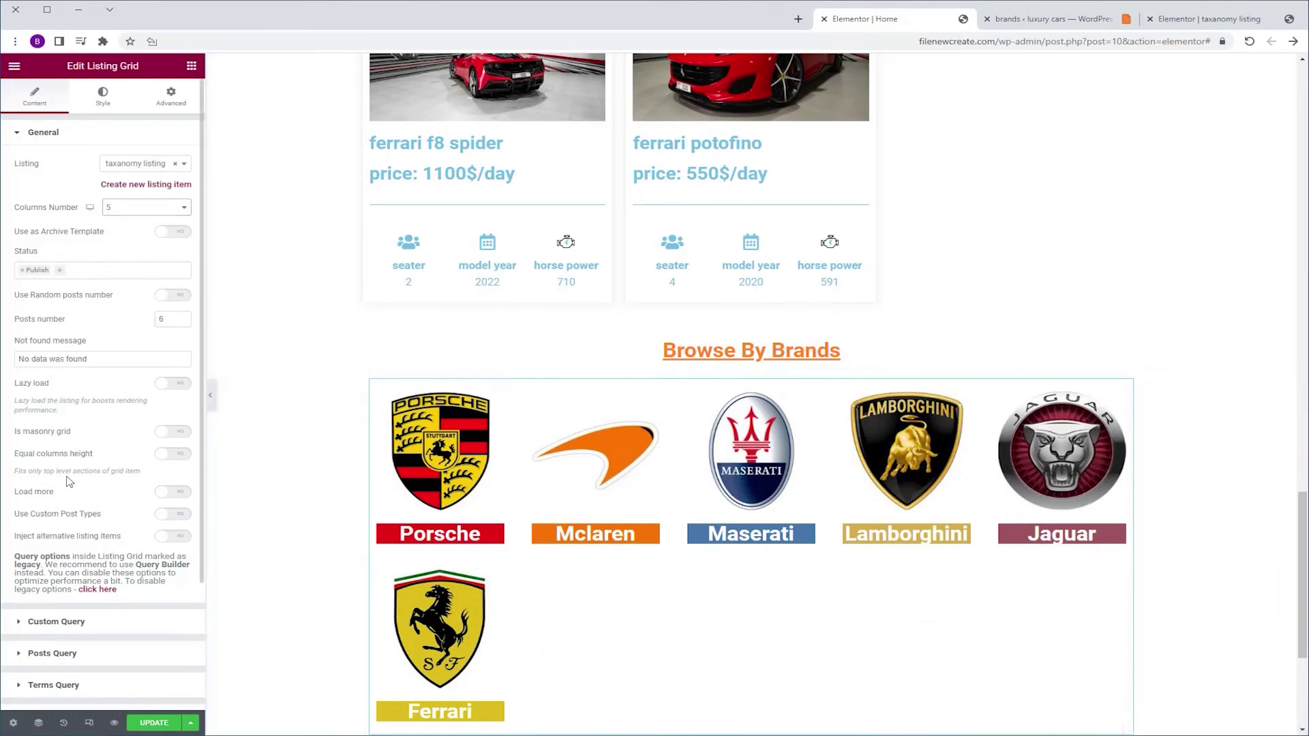
scroll(68, 505, "down", 3)
- Set the Terms Query Parent to 0, enable the Slider, then update the page and preview it
left_click(66, 530)
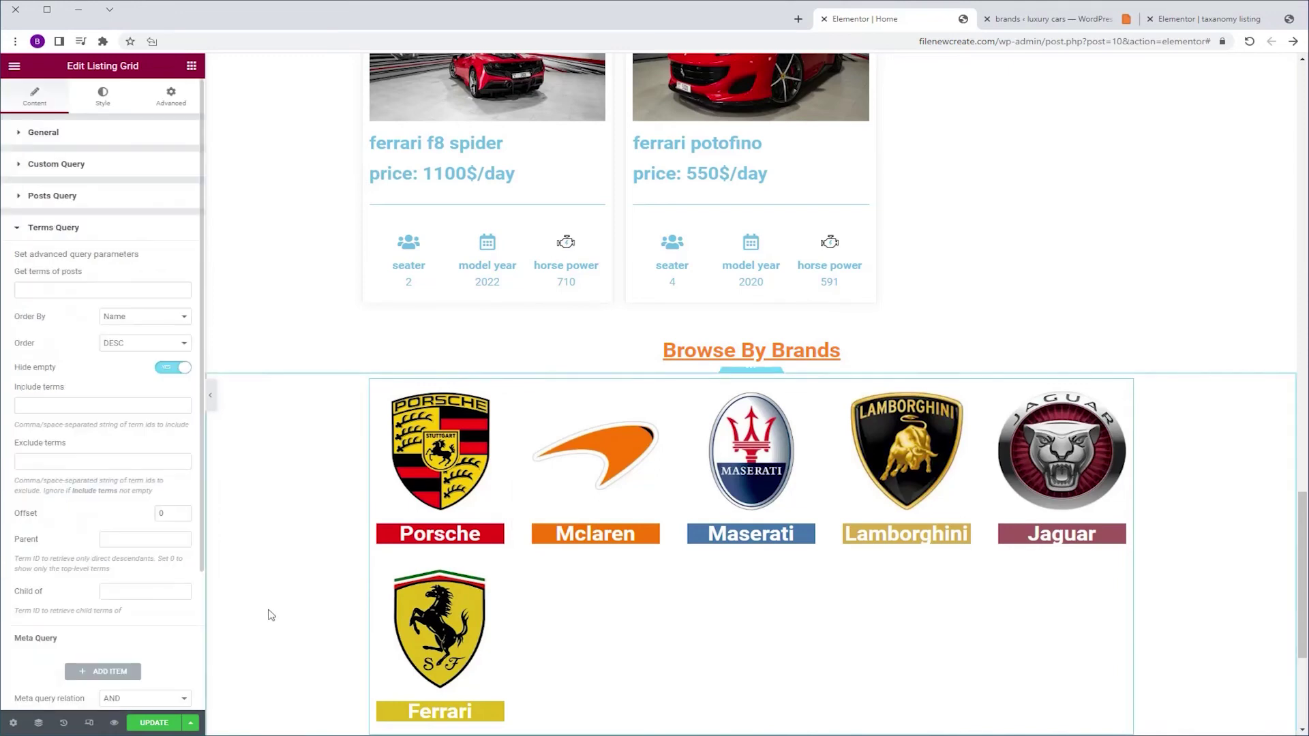
left_click(135, 544)
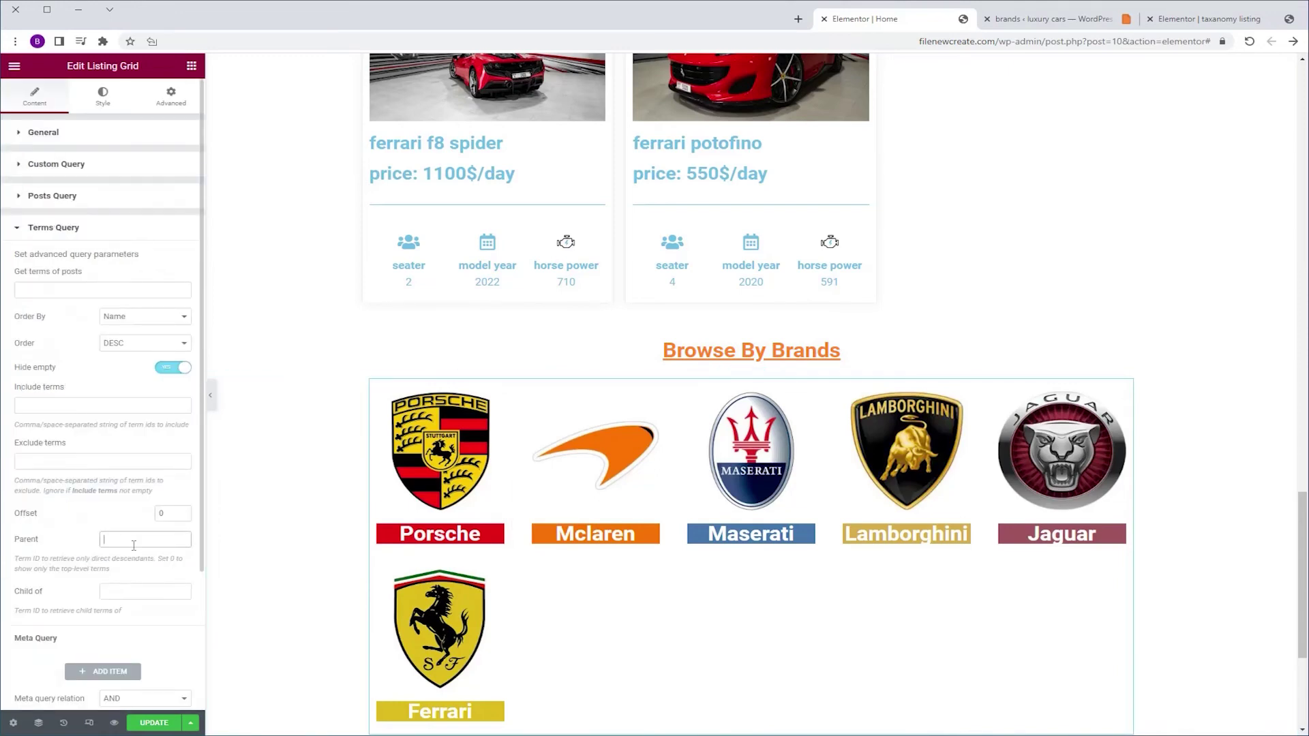
type("0")
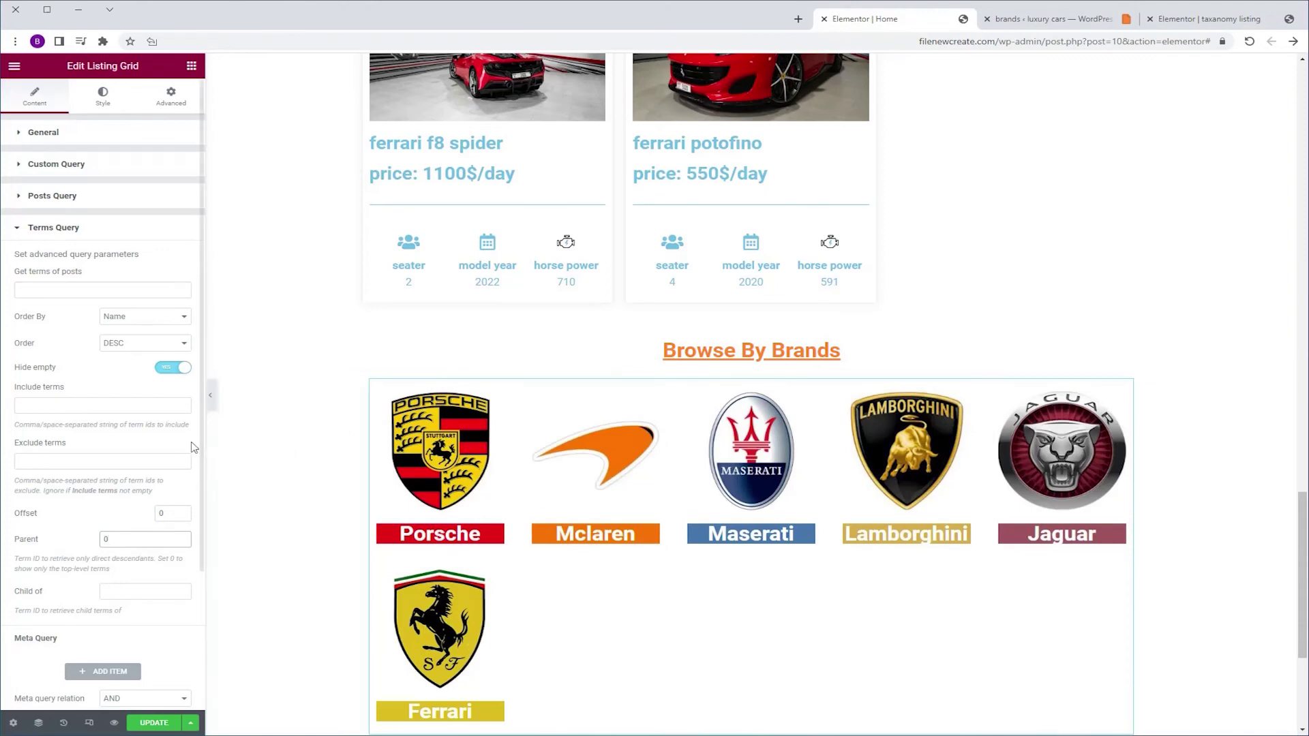
scroll(193, 448, "down", 3)
left_click(87, 621)
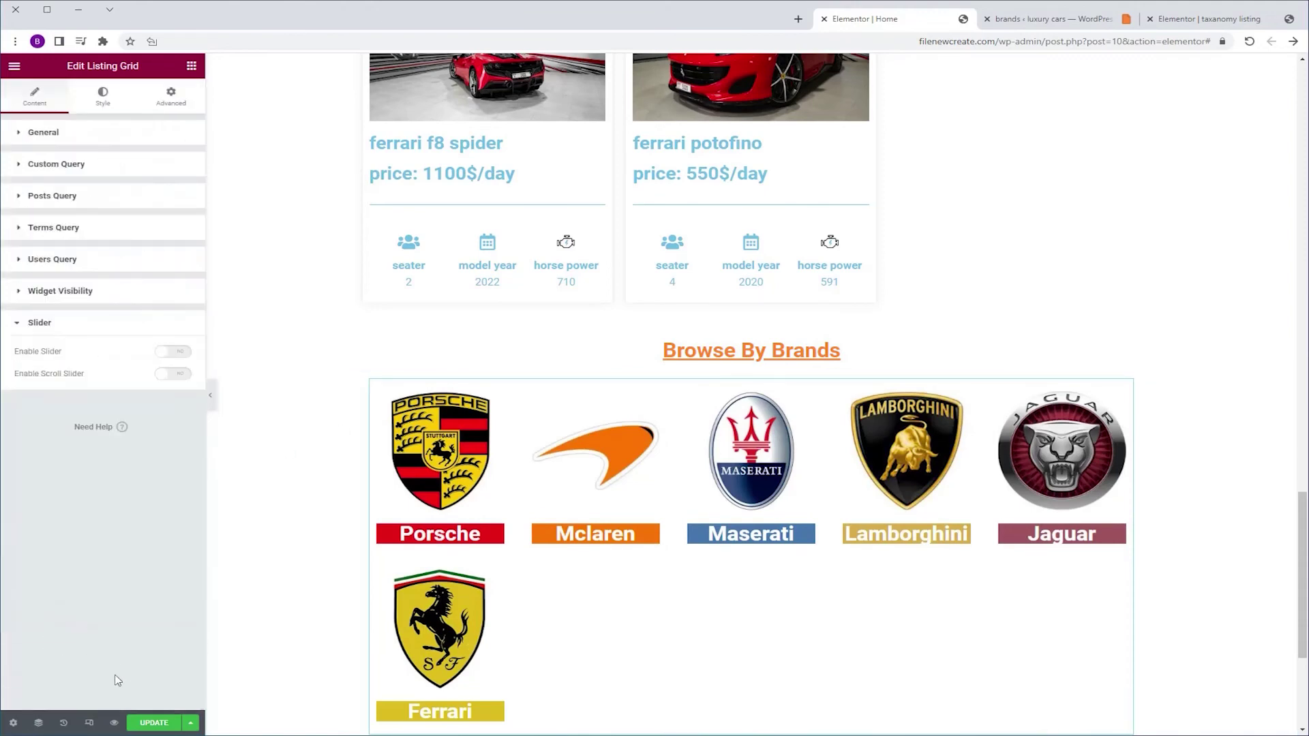
left_click(189, 352)
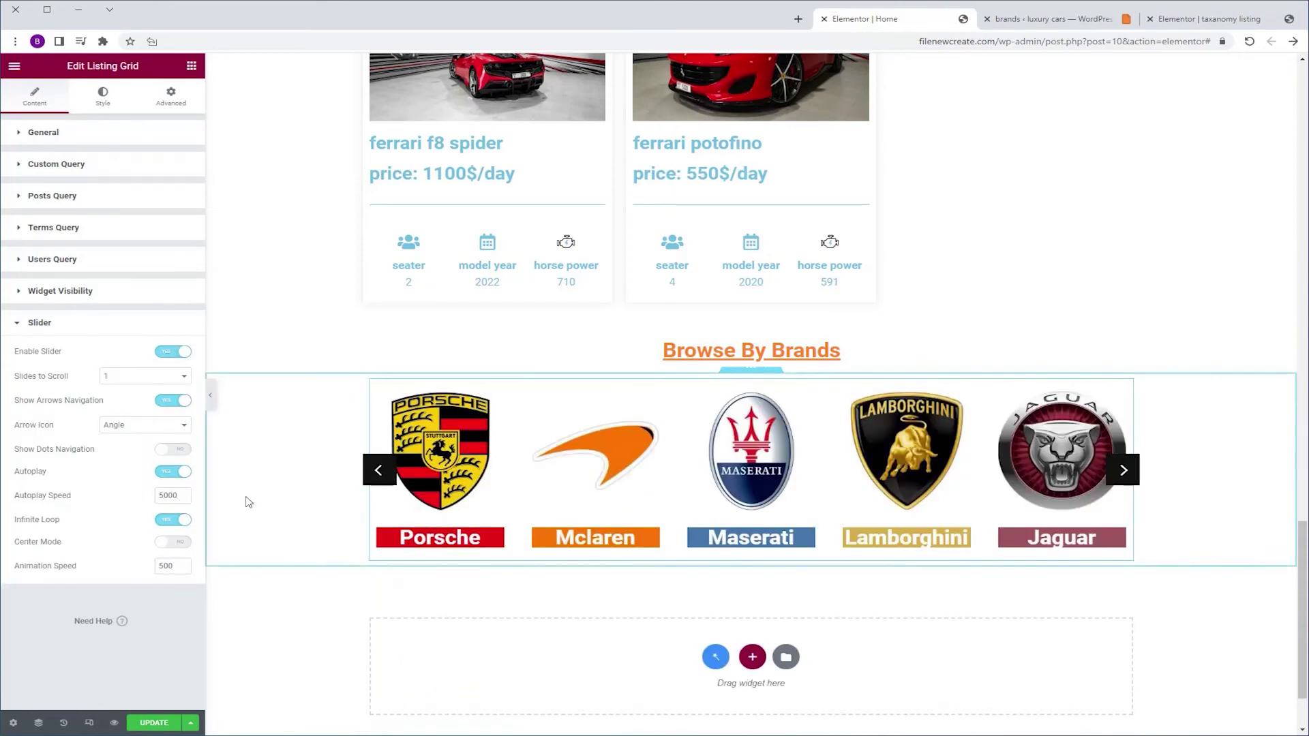
left_click(156, 724)
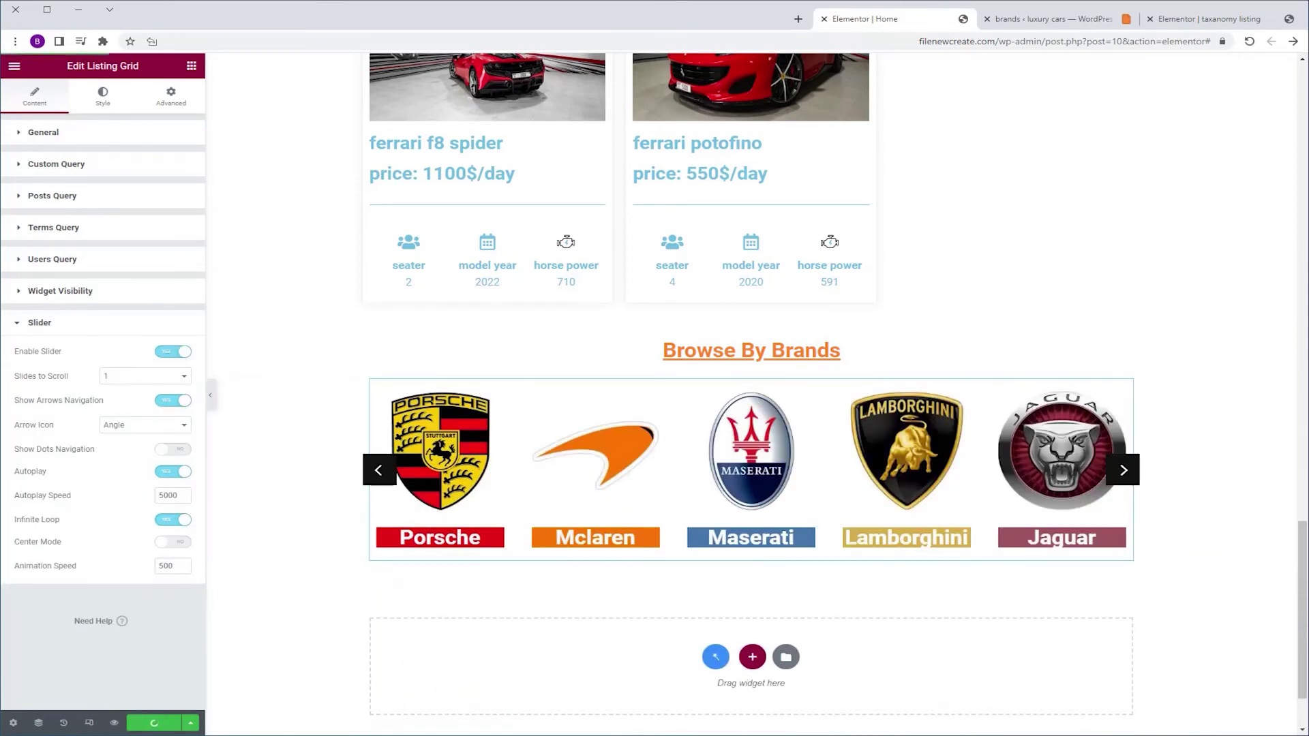
left_click(115, 723)
- In the preview, test the Porsche and Mclaren brand logo links, returning to the home page each time
scroll(1271, 206, "down", 20)
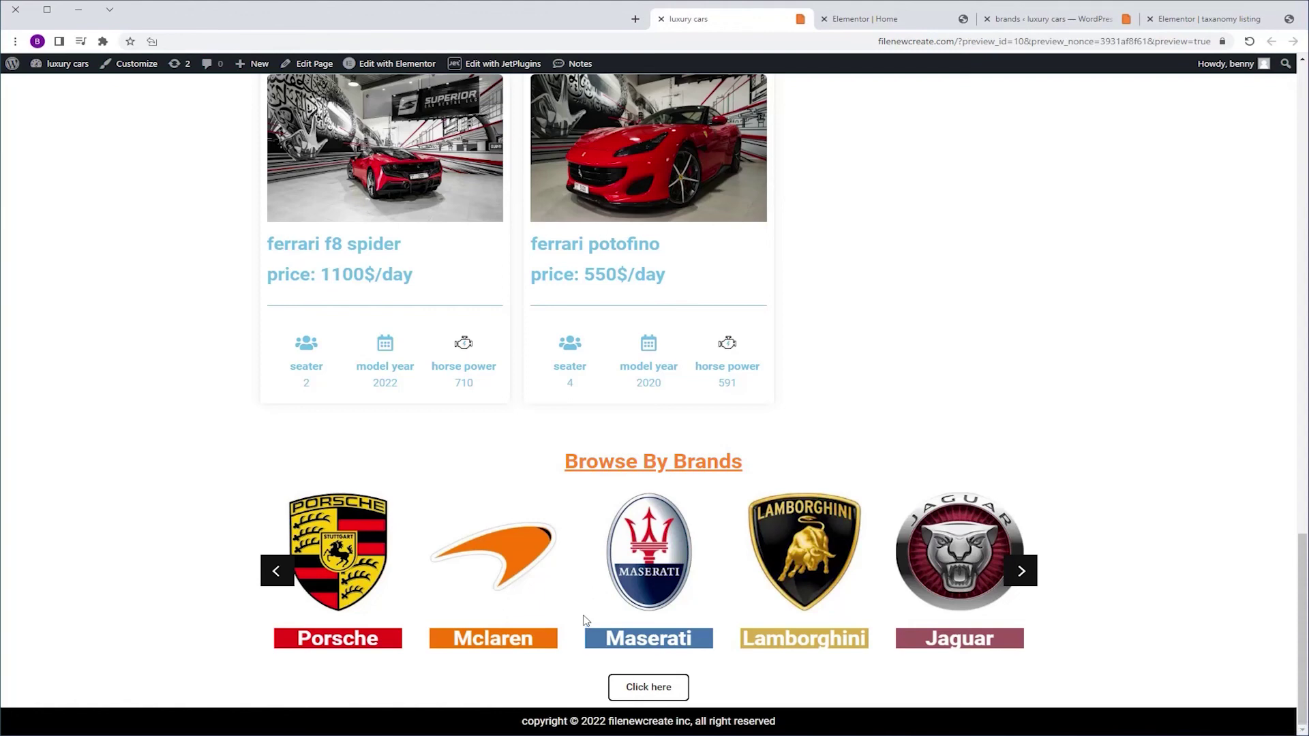
left_click(360, 540)
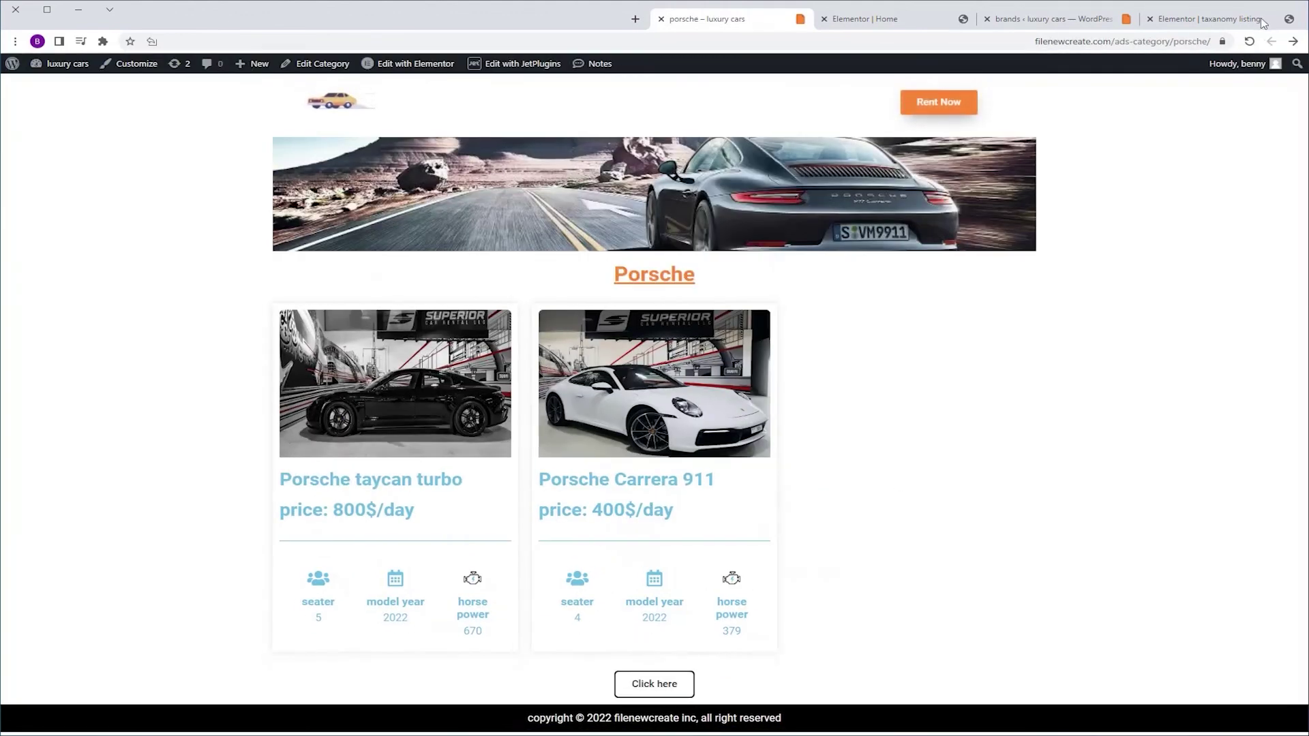
left_click(1293, 41)
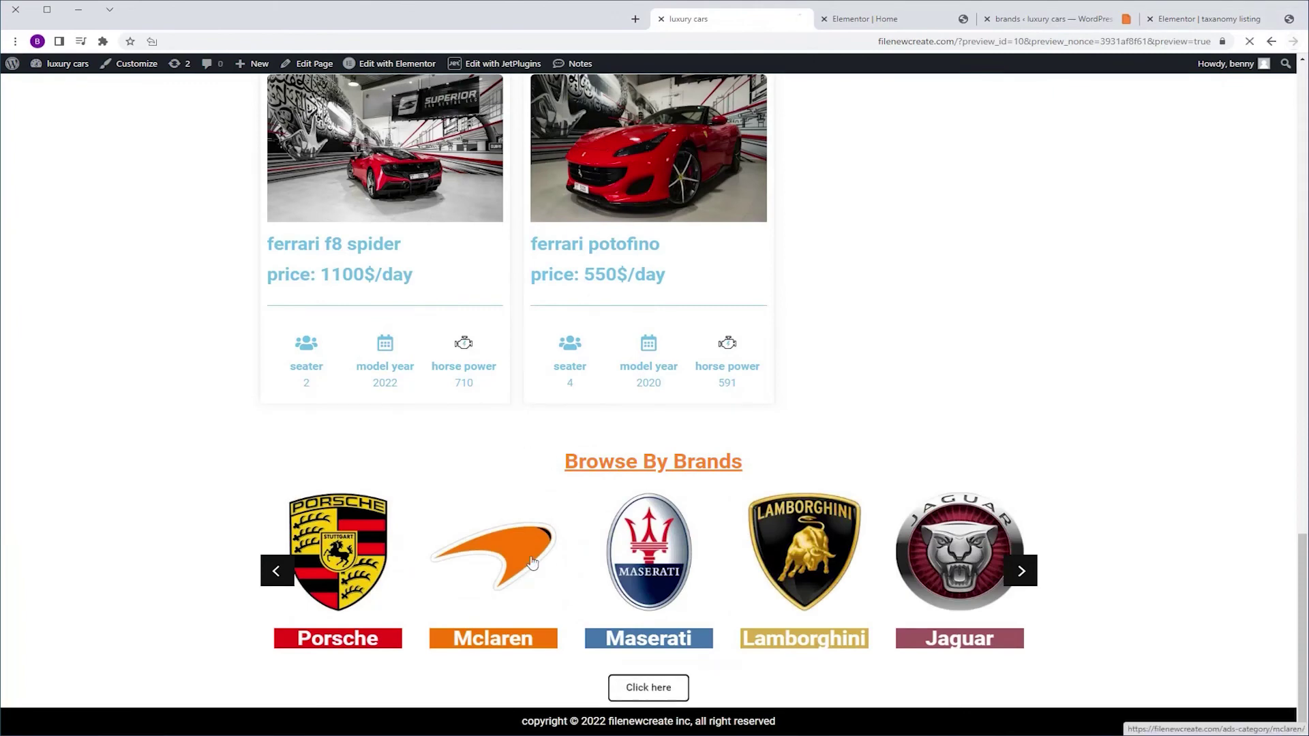
left_click(501, 546)
key("alt+Left")
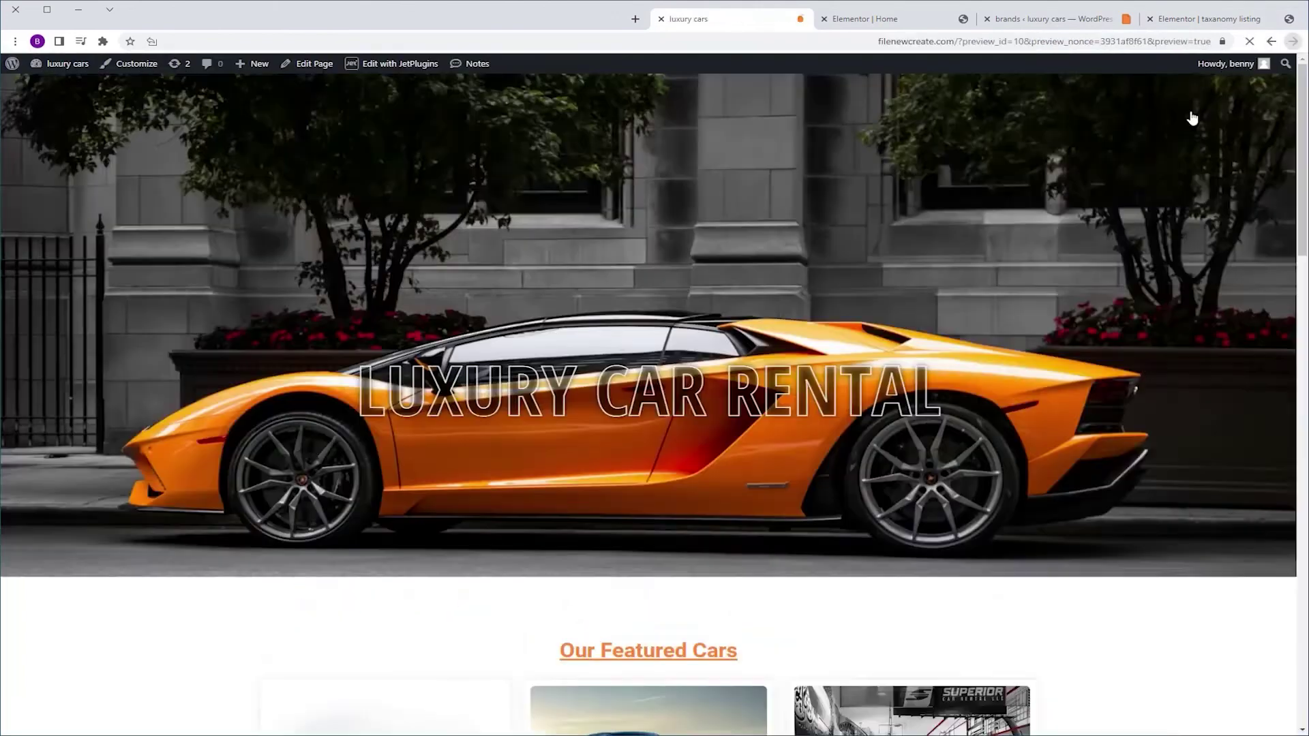